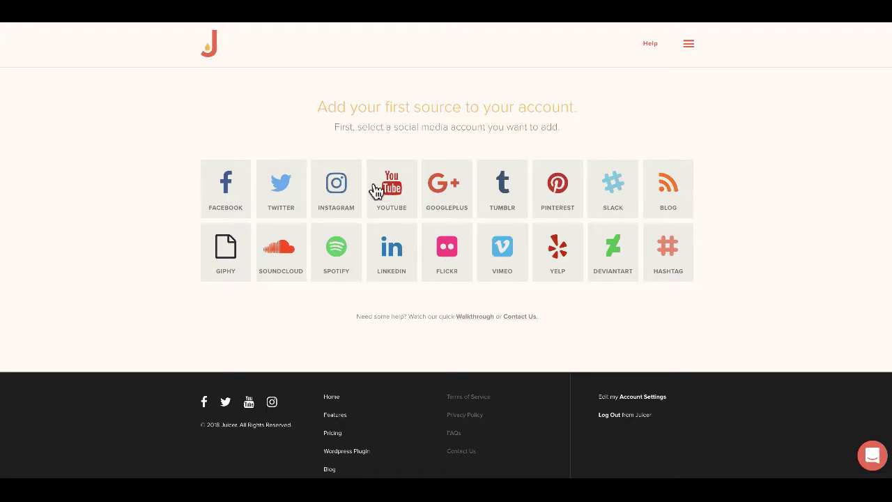
# Step: Examine the username, hashtag and location options for adding a Twitter source, and close them without adding anything
pyautogui.click(289, 192)
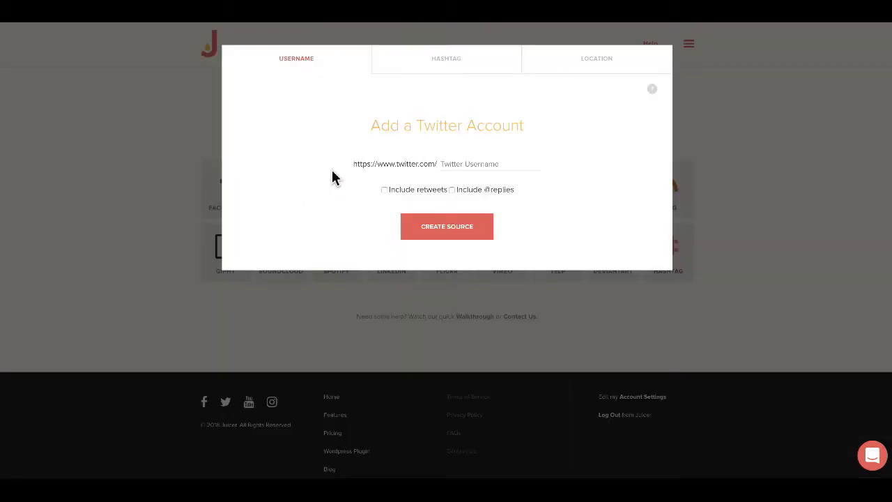
pyautogui.click(418, 77)
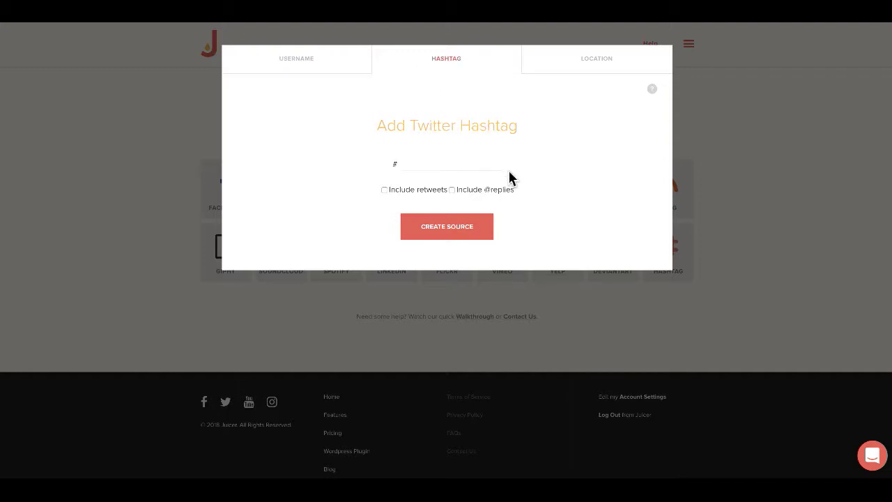
pyautogui.click(431, 173)
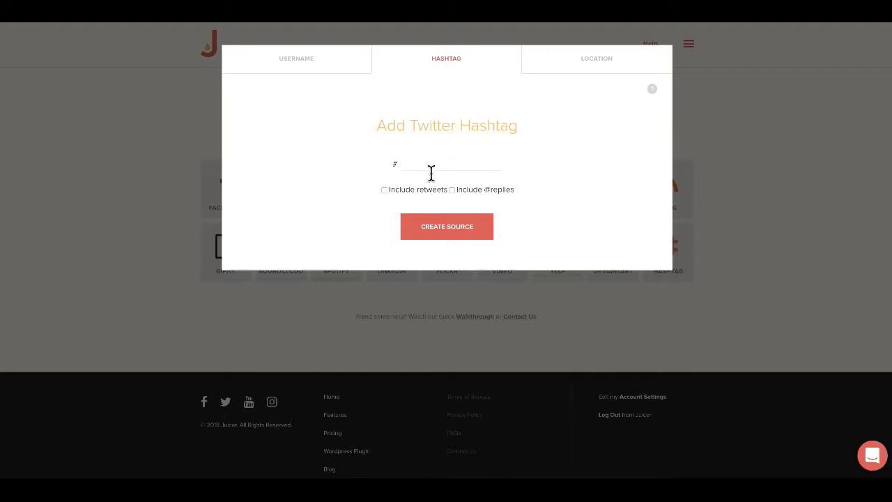
pyautogui.click(593, 72)
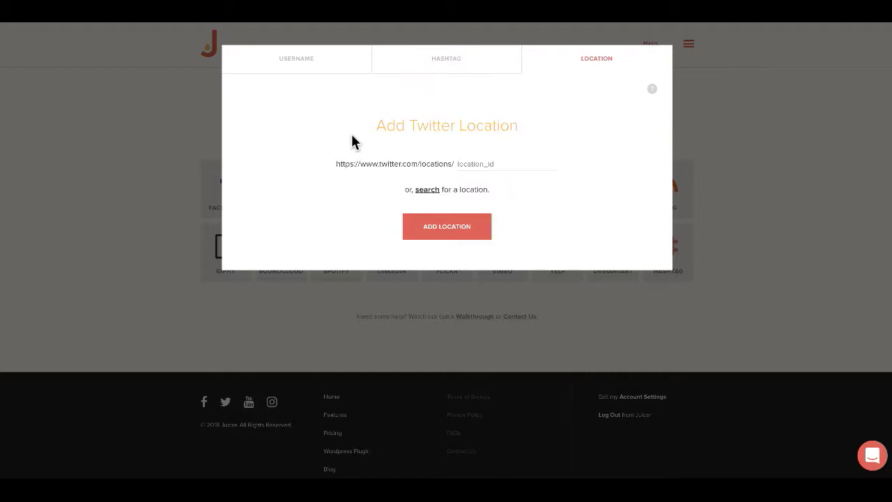
pyautogui.click(330, 67)
pyautogui.click(741, 166)
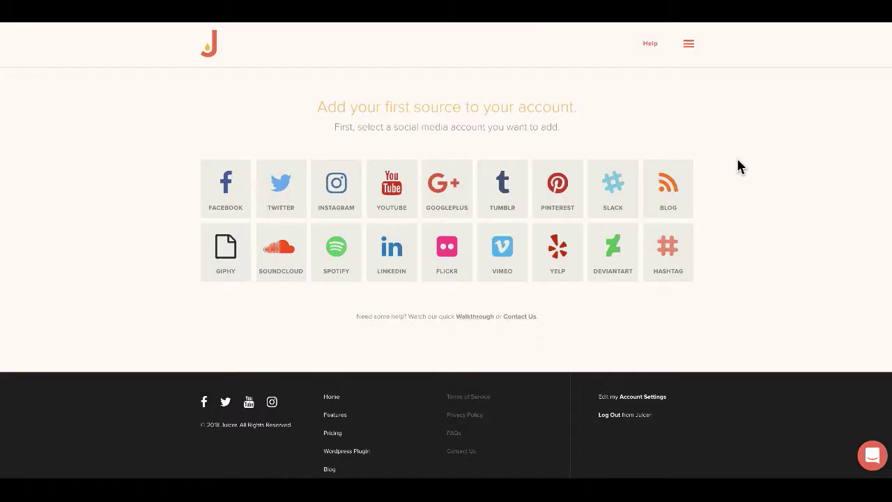
# Step: Create a Facebook Business Page source for the page pier1
pyautogui.click(232, 191)
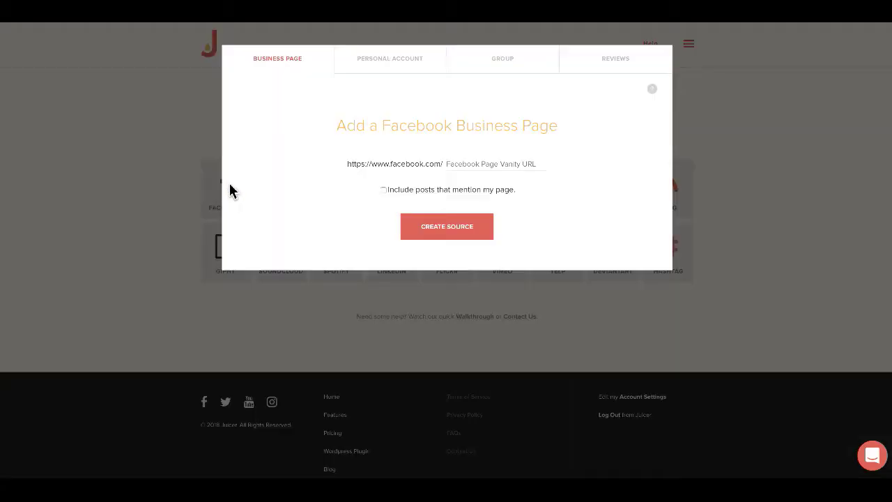
pyautogui.click(473, 170)
pyautogui.write('p')
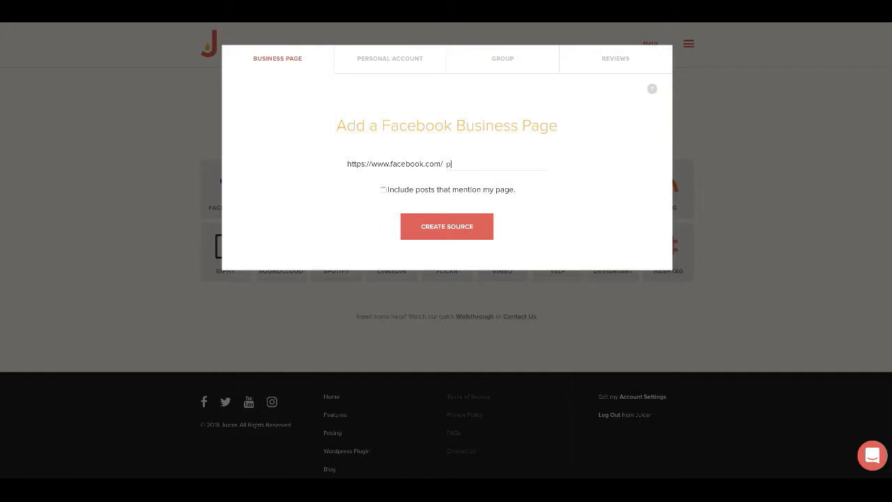
pyautogui.write('ier1')
pyautogui.press('Return')
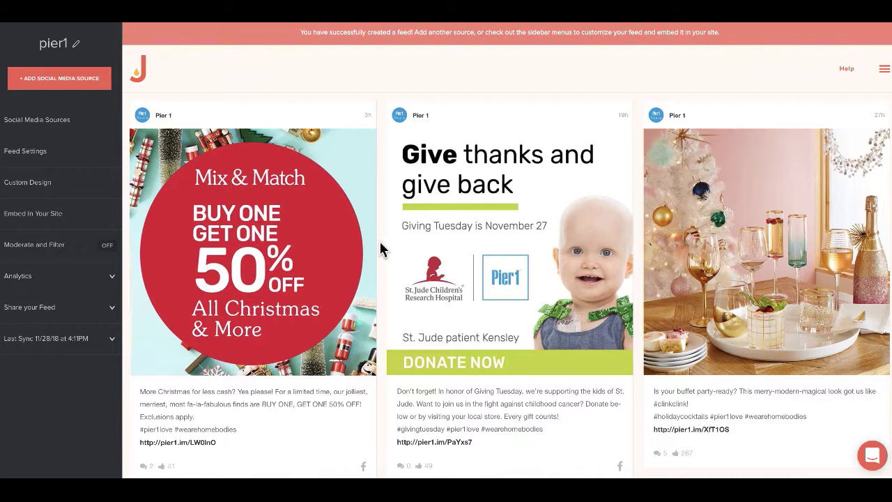
# Step: Look through the imported Pier 1 posts in the feed and return to its beginning
pyautogui.scroll(-3, 379, 250)
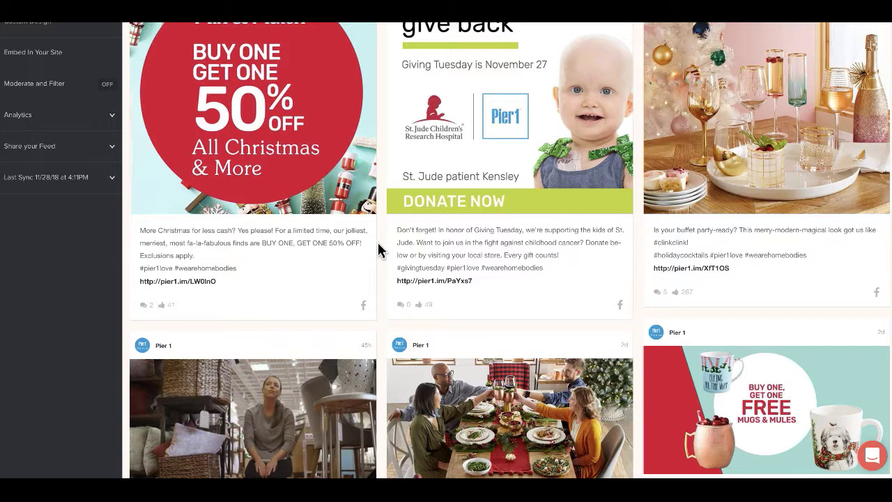
pyautogui.scroll(-1, 379, 244)
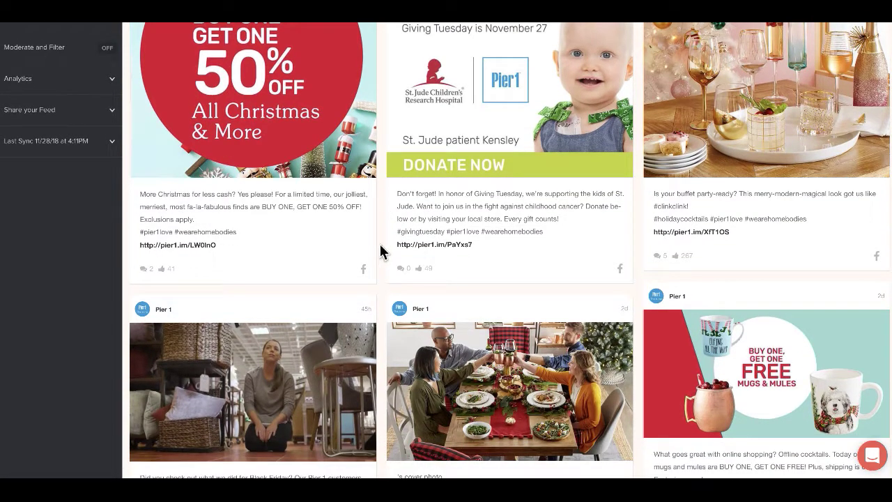
pyautogui.scroll(-5, 381, 251)
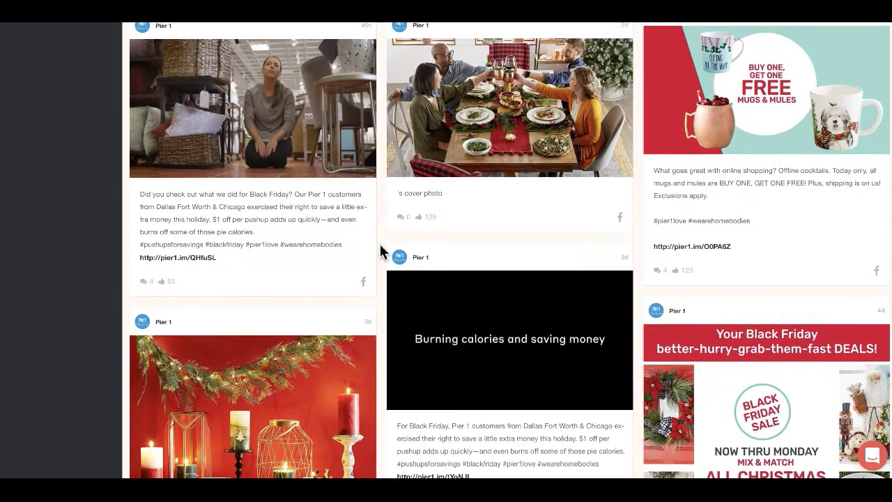
pyautogui.moveTo(377, 250)
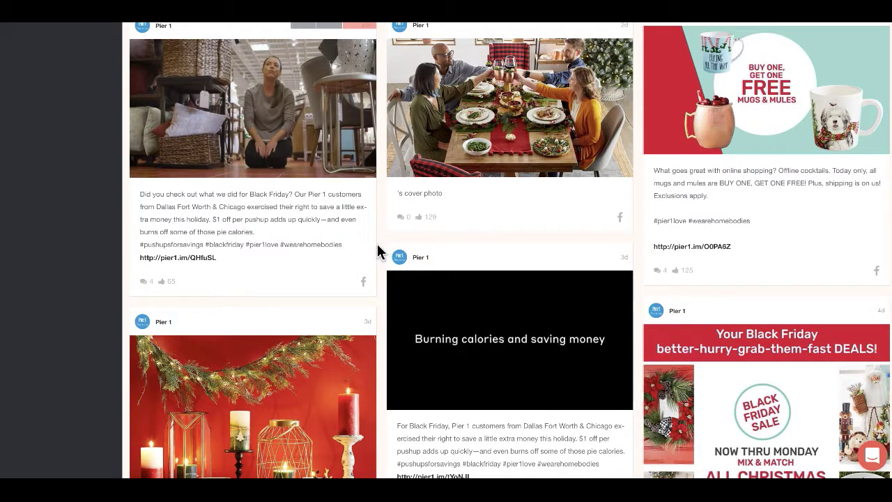
pyautogui.scroll(-3, 380, 247)
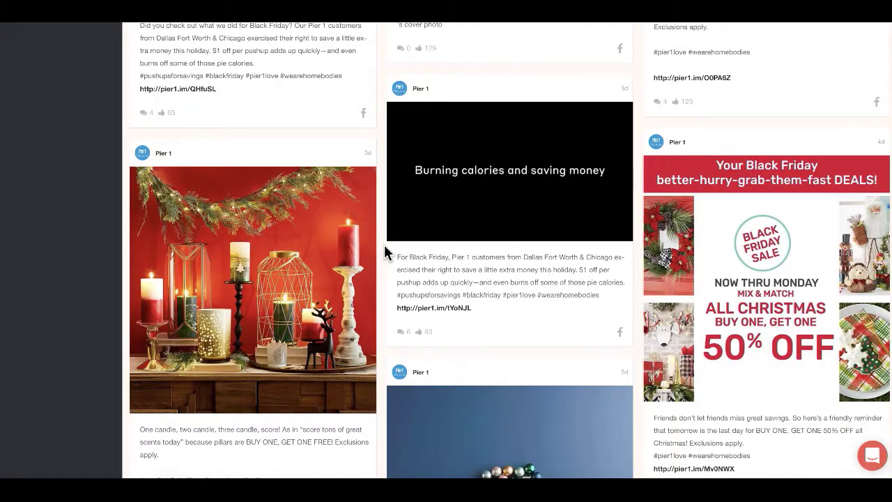
pyautogui.scroll(10, 383, 245)
pyautogui.scroll(2, 384, 247)
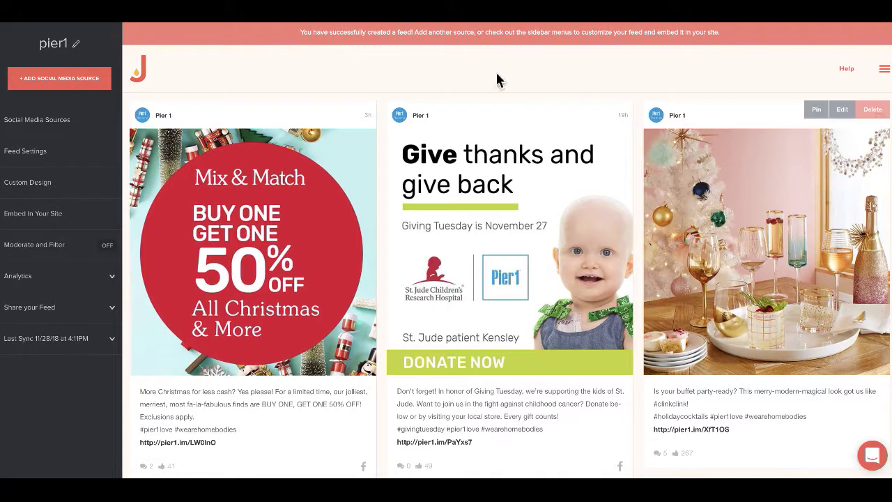
# Step: View the list of feeds and account options, and close it again
pyautogui.moveTo(357, 335)
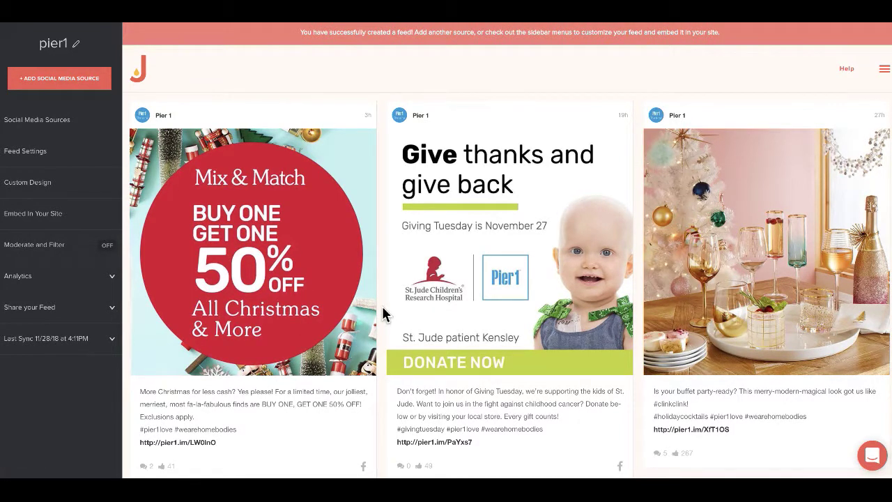
pyautogui.moveTo(303, 325)
pyautogui.click(884, 70)
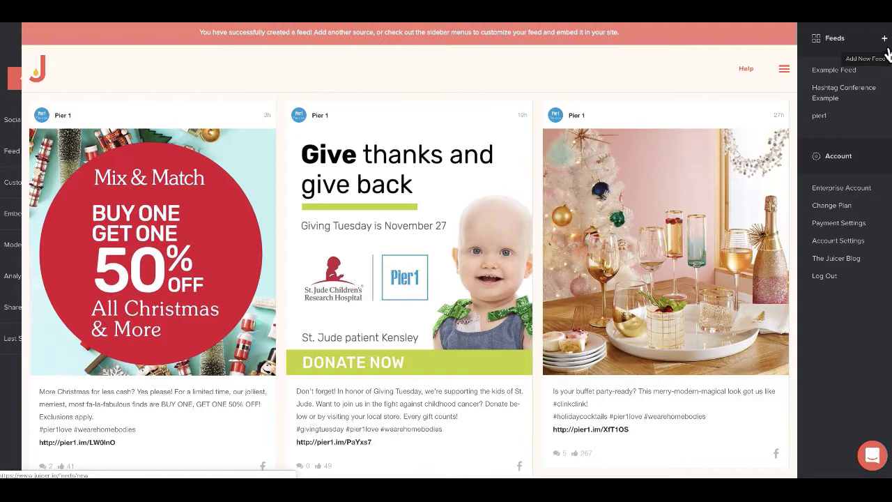
pyautogui.click(785, 71)
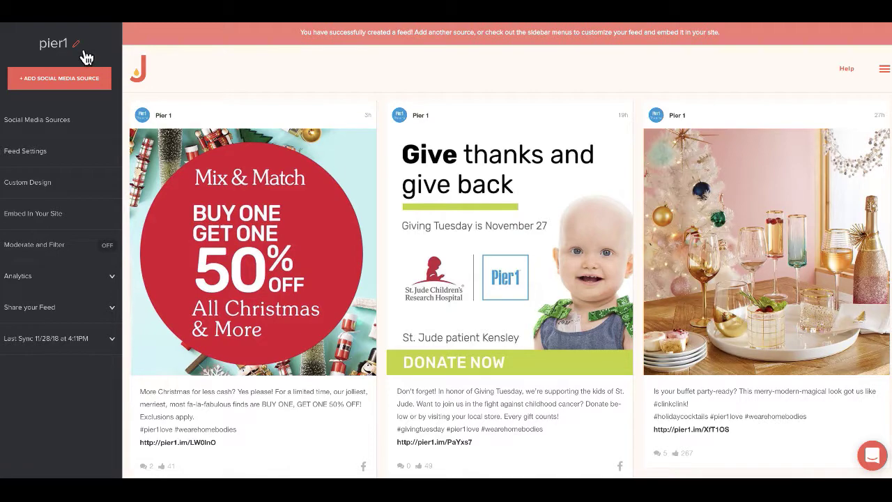
# Step: Rename the pier1 feed to Example Feed, leaving its feed URL as it is
pyautogui.click(83, 52)
pyautogui.moveTo(397, 114); pyautogui.dragTo(231, 125)
pyautogui.write('Example Feed')
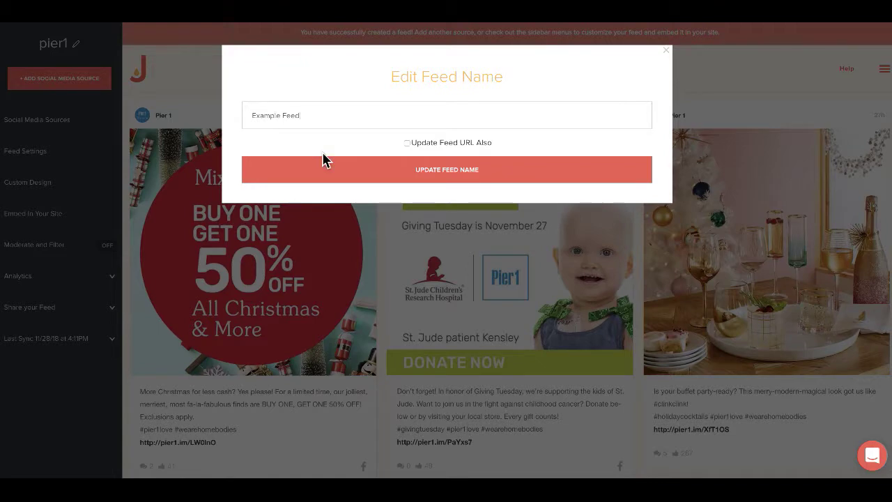
pyautogui.click(334, 180)
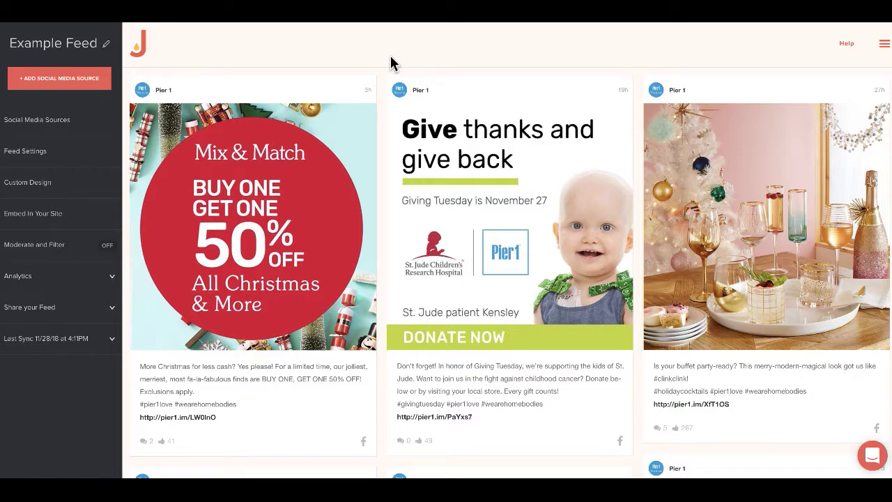
# Step: Delete the "Give thanks and give back" Giving Tuesday post from the feed and confirm the deletion
pyautogui.scroll(-1, 744, 287)
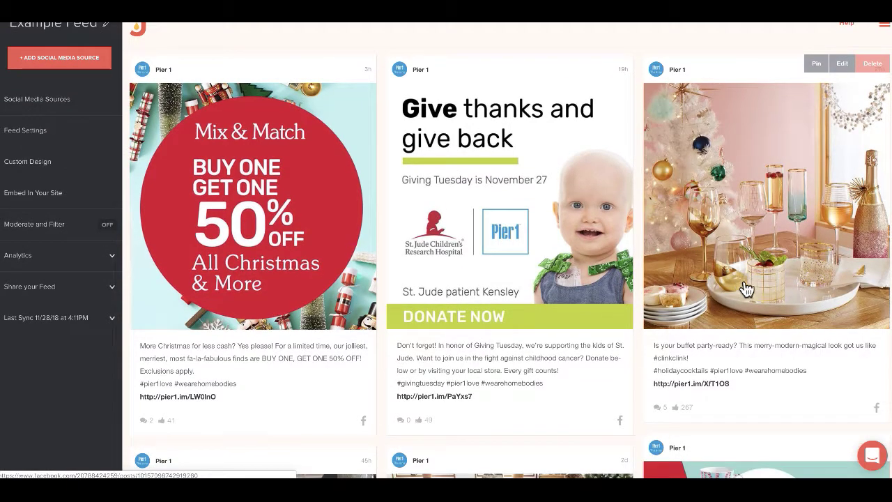
pyautogui.scroll(-5, 339, 275)
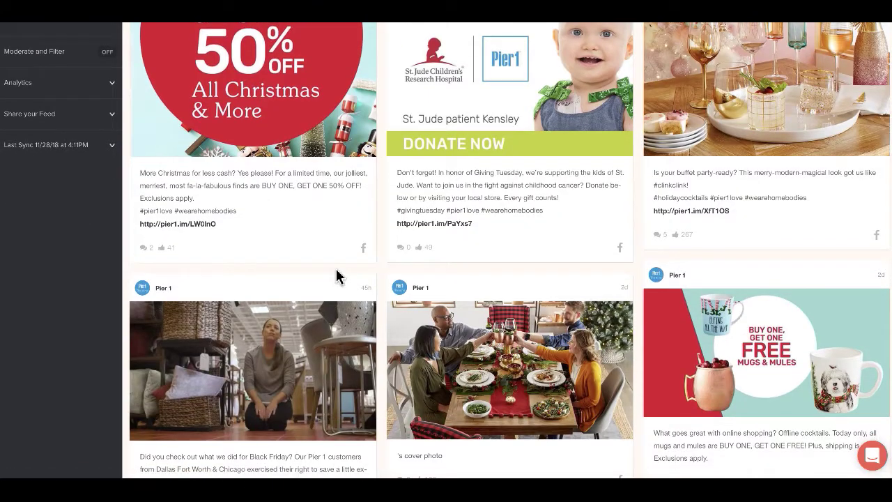
pyautogui.scroll(5, 336, 276)
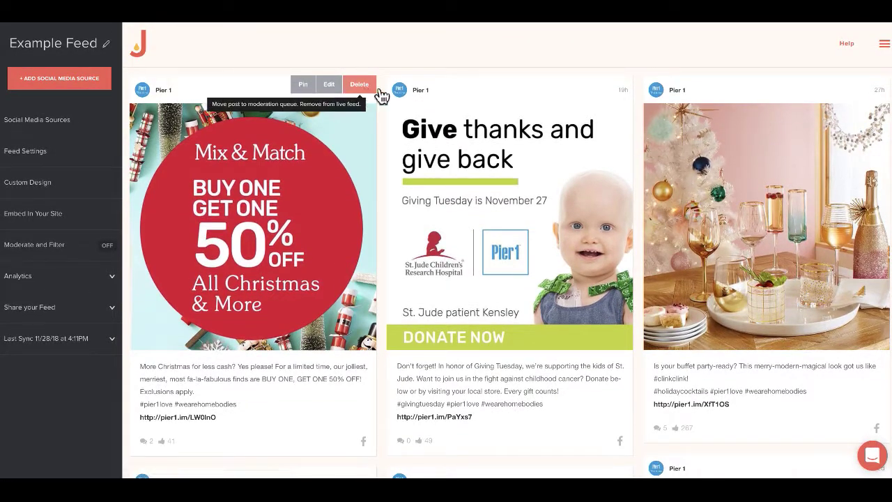
pyautogui.click(617, 85)
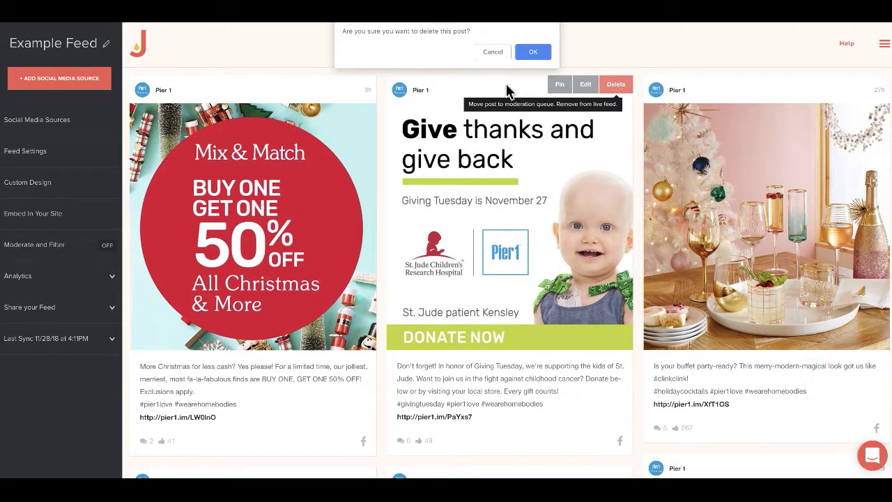
pyautogui.click(531, 52)
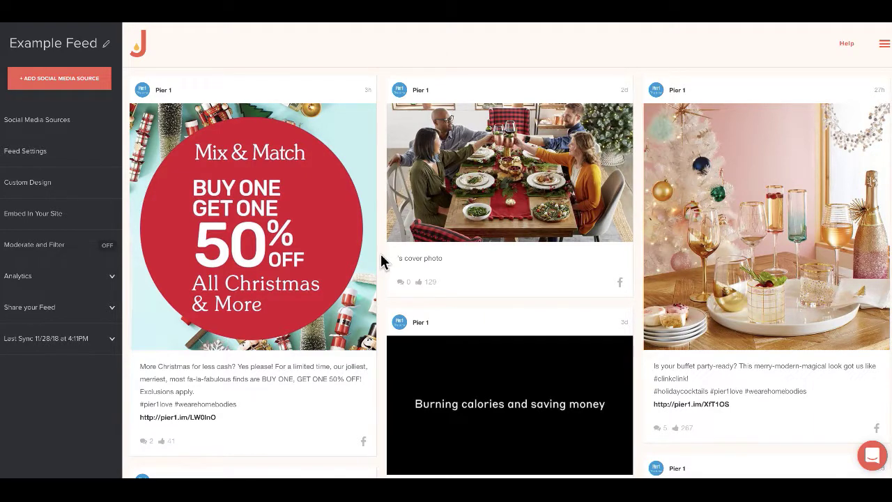
# Step: Pin the "Is your buffet party-ready?" holiday cocktails post so it leads the feed
pyautogui.scroll(-1, 390, 294)
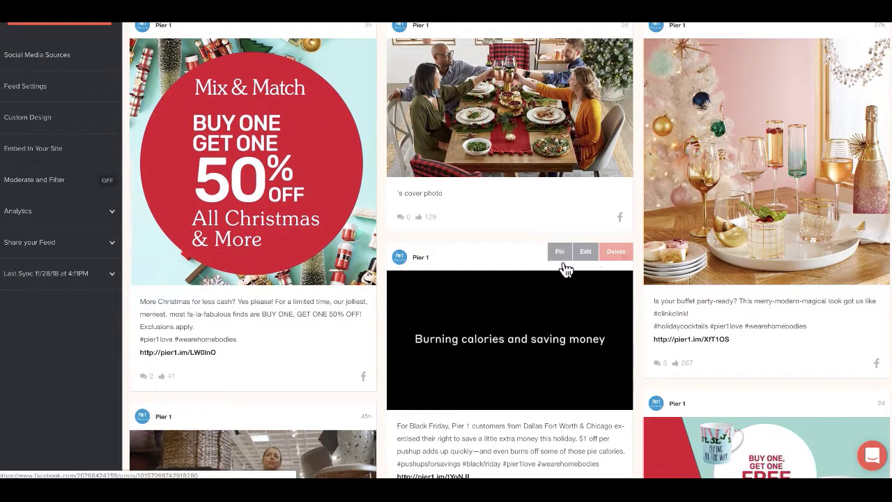
pyautogui.scroll(1, 782, 176)
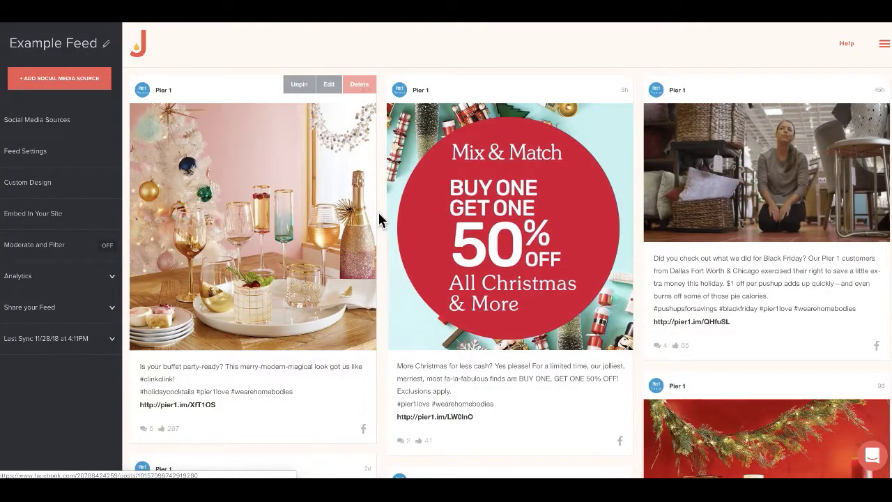
pyautogui.scroll(-1, 388, 341)
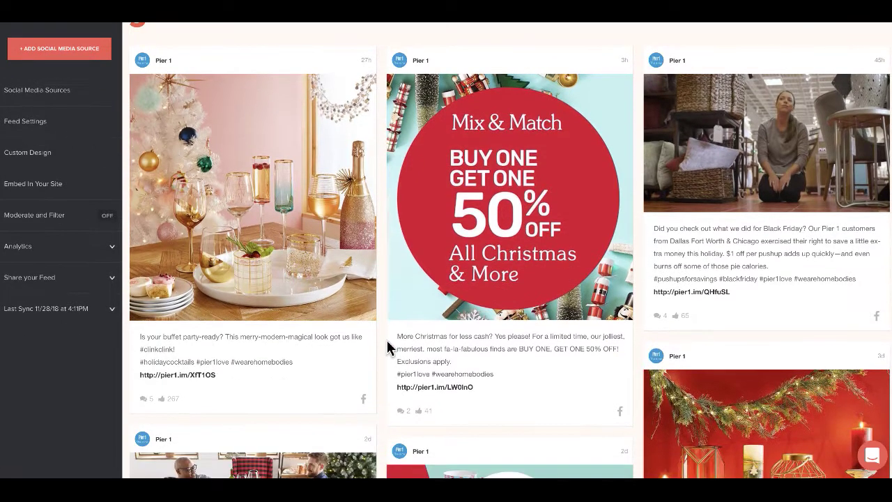
pyautogui.scroll(1, 390, 355)
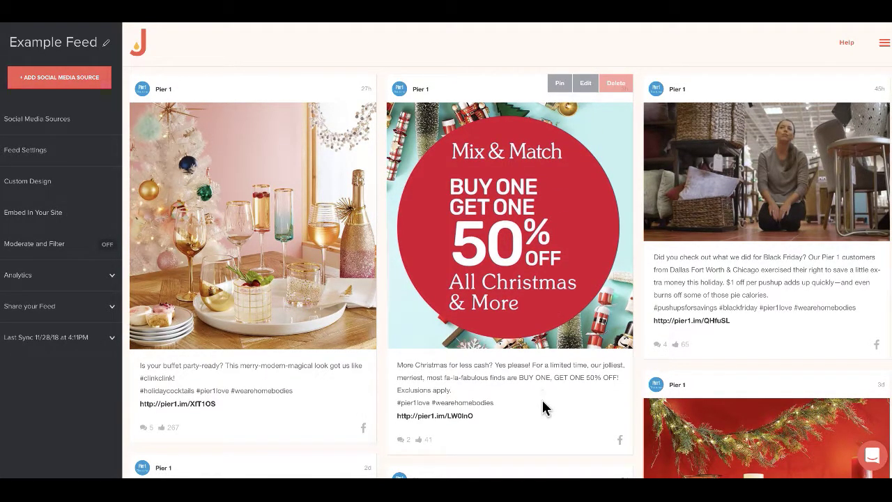
pyautogui.scroll(-1, 546, 413)
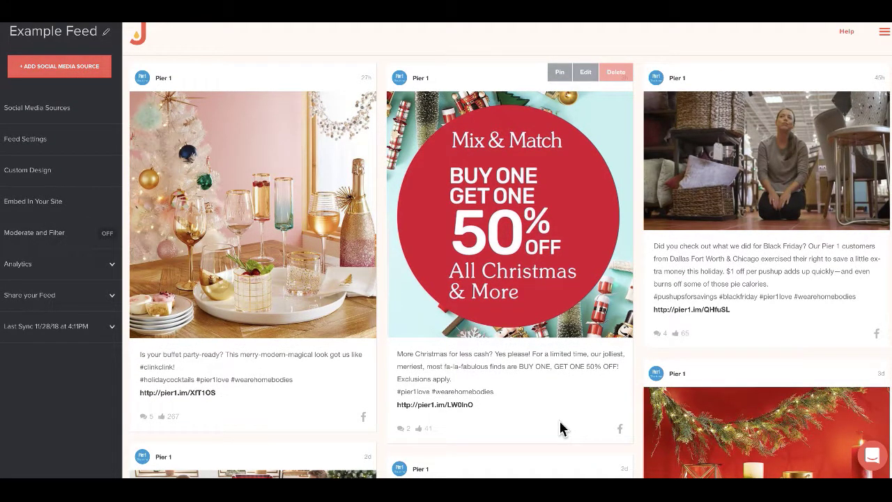
pyautogui.scroll(1, 562, 421)
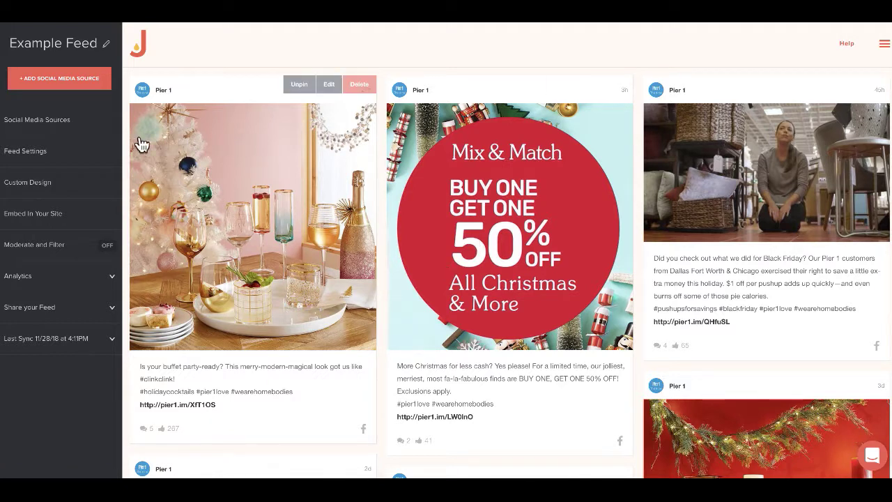
pyautogui.click(91, 133)
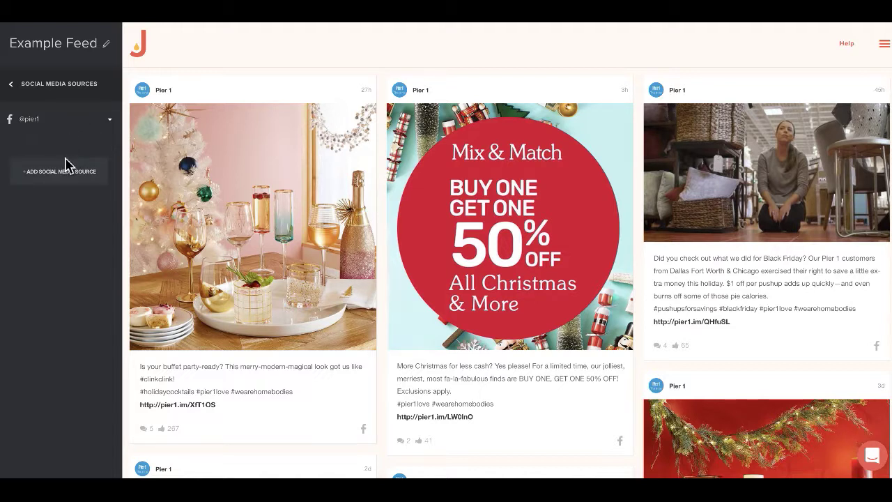
pyautogui.click(75, 132)
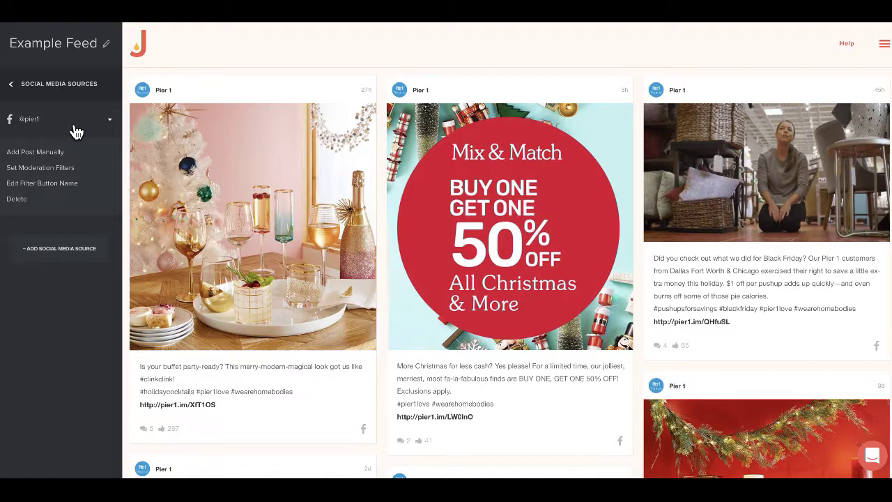
pyautogui.click(92, 158)
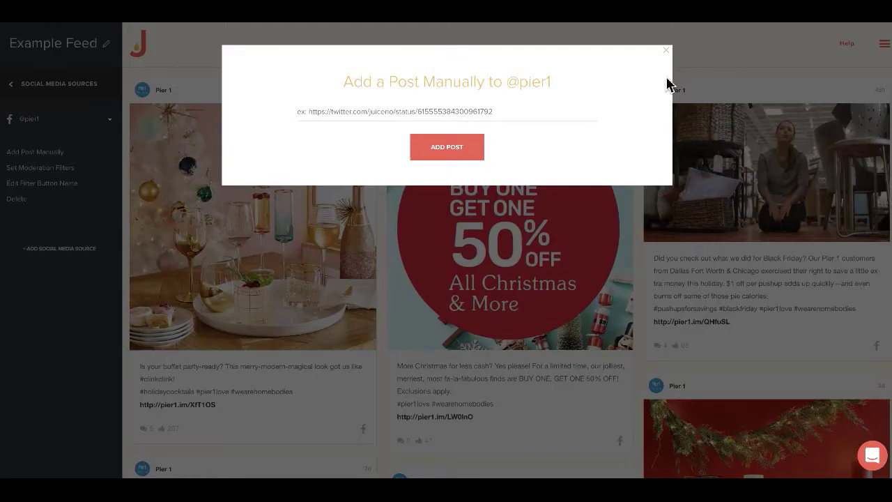
pyautogui.click(668, 54)
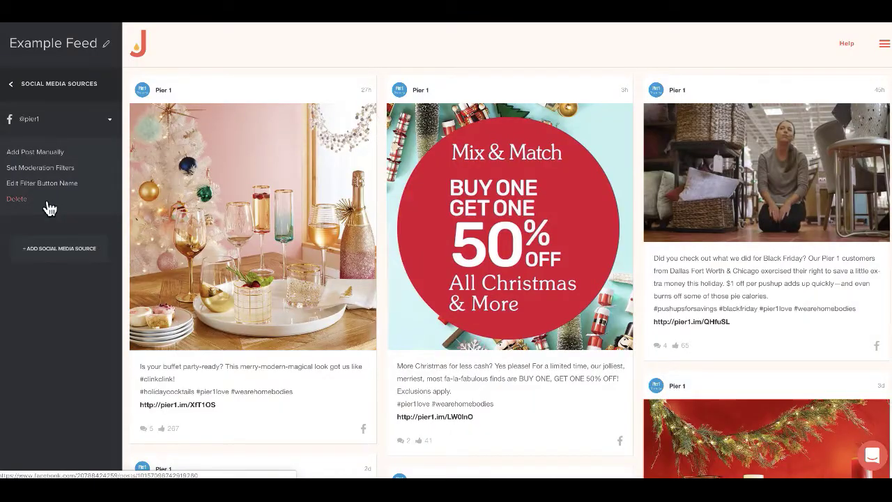
pyautogui.click(66, 172)
pyautogui.click(668, 57)
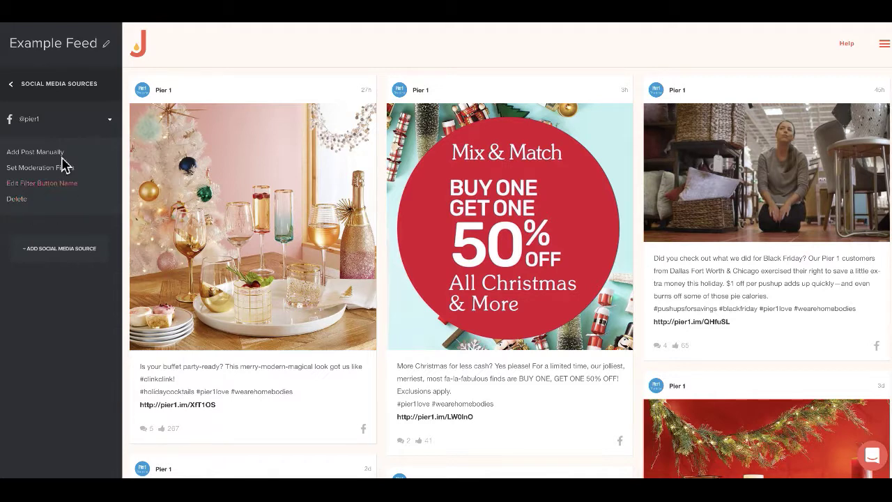
# Step: Add a Twitter hashtag source for #conference to the feed, without including retweets or replies
pyautogui.click(84, 263)
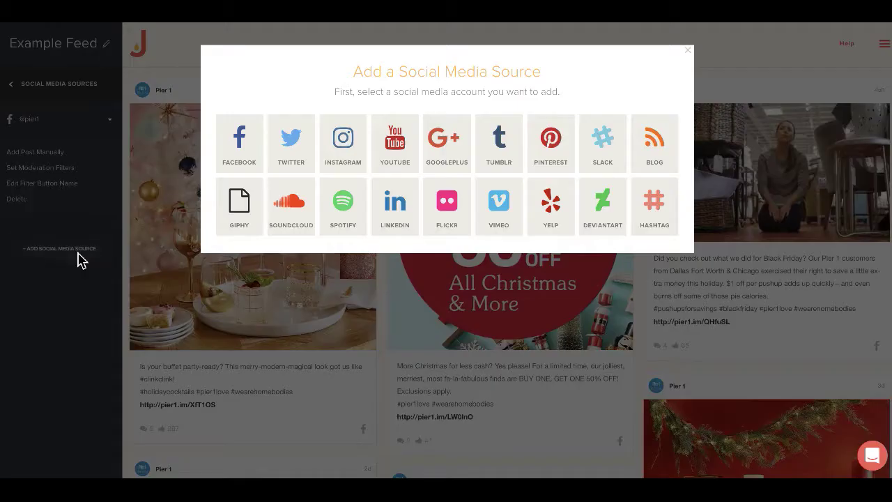
pyautogui.click(298, 153)
pyautogui.click(446, 72)
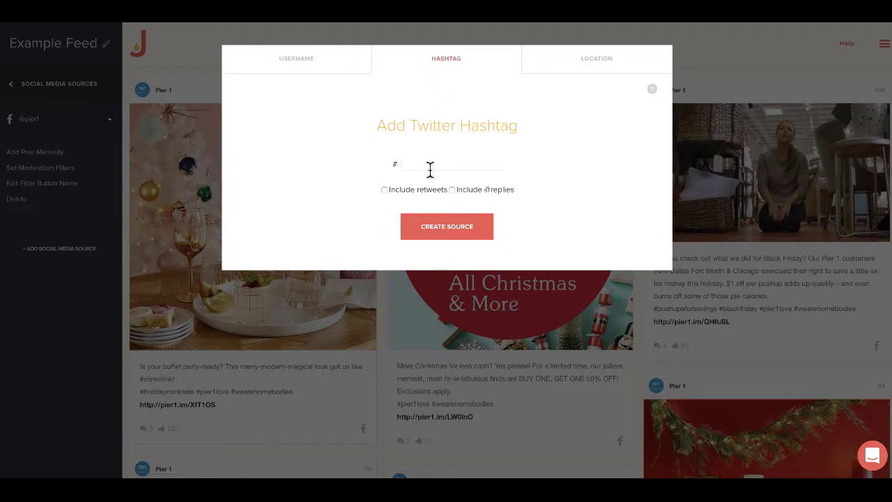
pyautogui.write('conference')
pyautogui.press('Return')
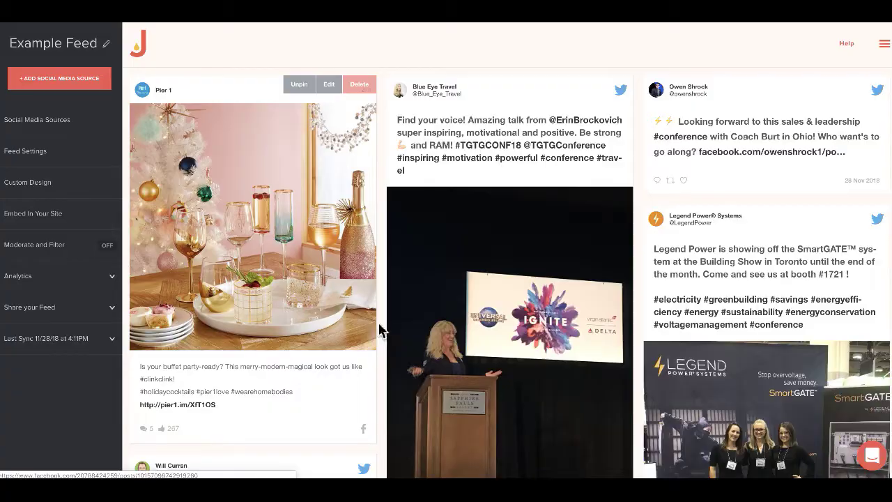
# Step: Look through the combined Facebook and Twitter posts and check the feed's list of social media sources
pyautogui.scroll(-4, 383, 340)
pyautogui.scroll(-3, 381, 325)
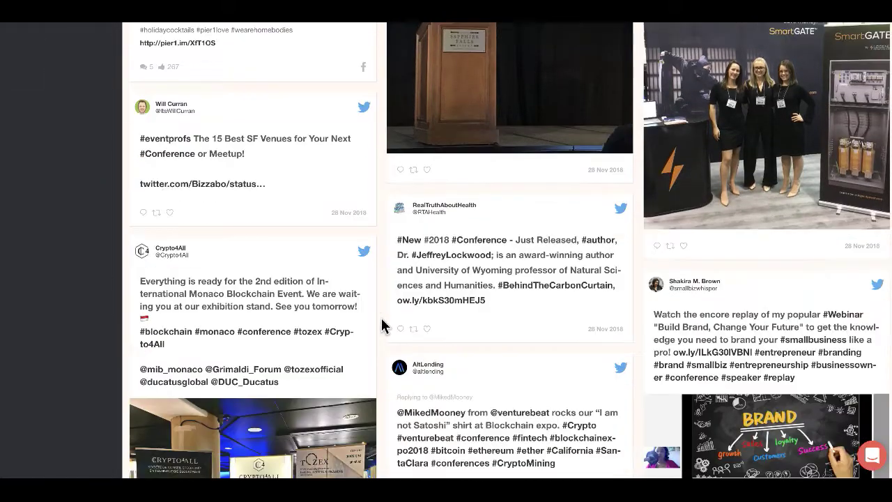
pyautogui.scroll(7, 386, 326)
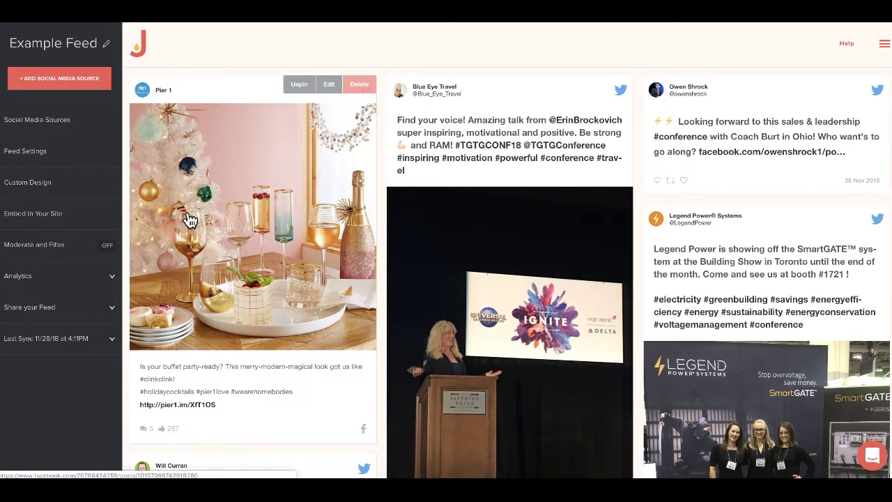
pyautogui.click(76, 126)
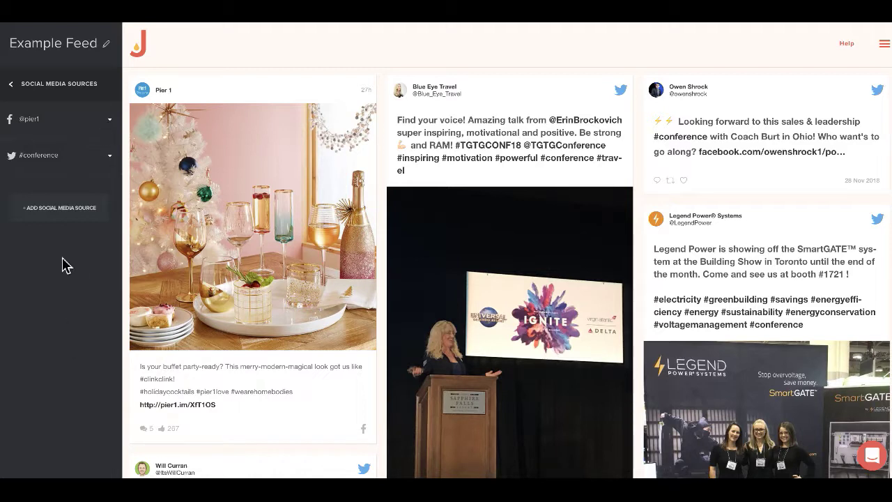
pyautogui.click(16, 90)
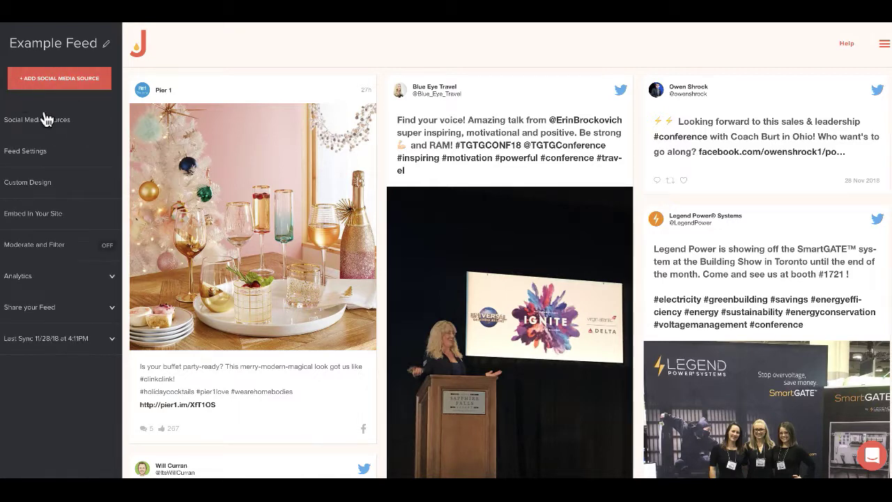
# Step: Try the Polaroid feed style in the feed settings and look over the restyled posts
pyautogui.click(98, 160)
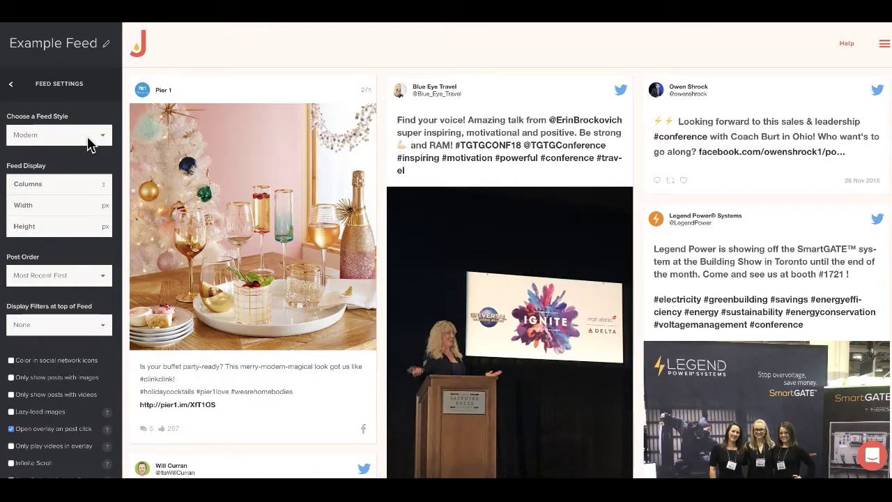
pyautogui.click(90, 145)
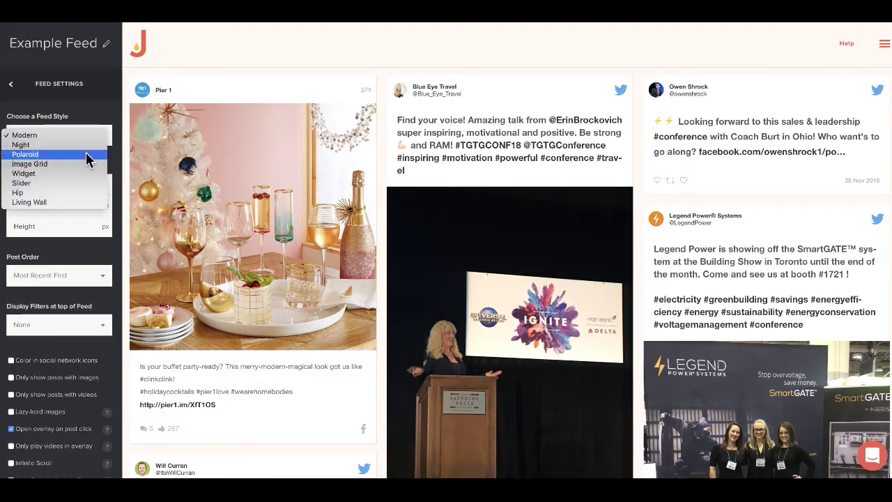
pyautogui.click(88, 154)
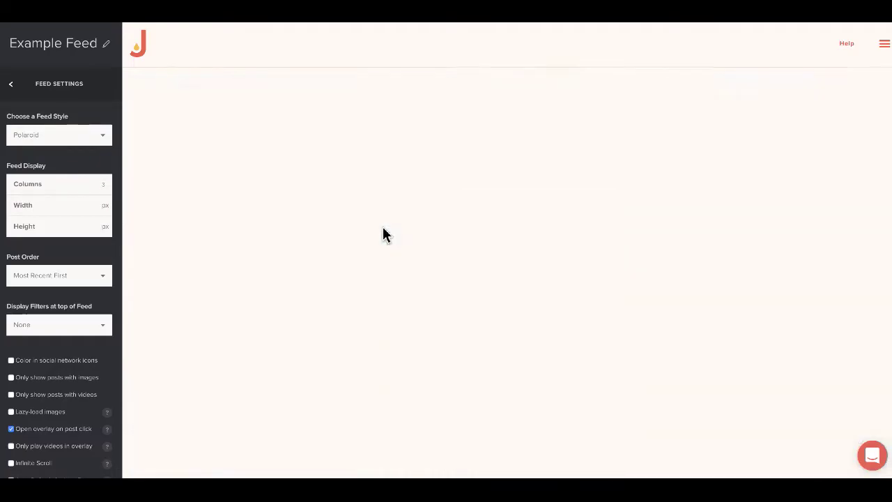
pyautogui.scroll(-3, 383, 238)
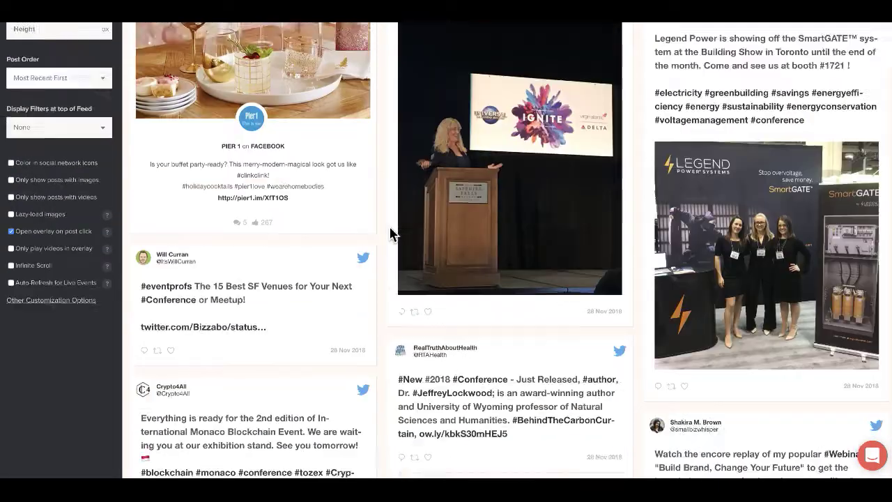
pyautogui.scroll(3, 385, 226)
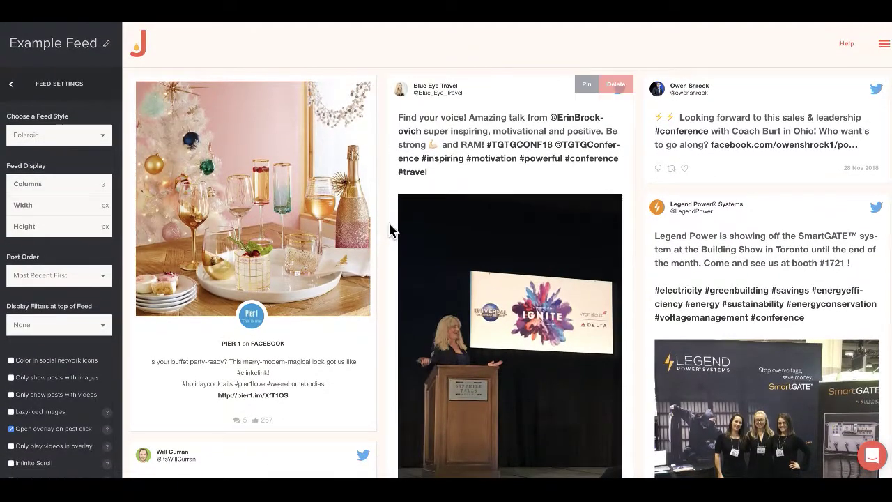
# Step: Try the Slider feed style and advance the slider to its next set of posts
pyautogui.click(73, 142)
pyautogui.click(67, 163)
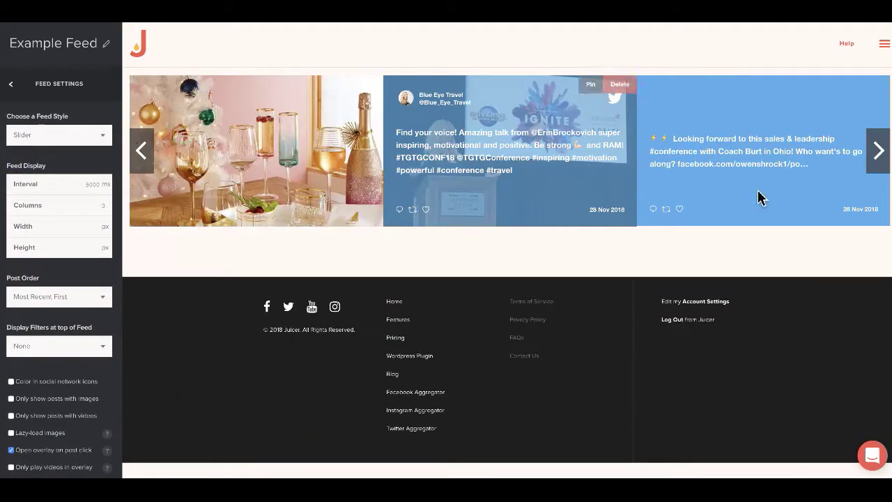
pyautogui.click(879, 151)
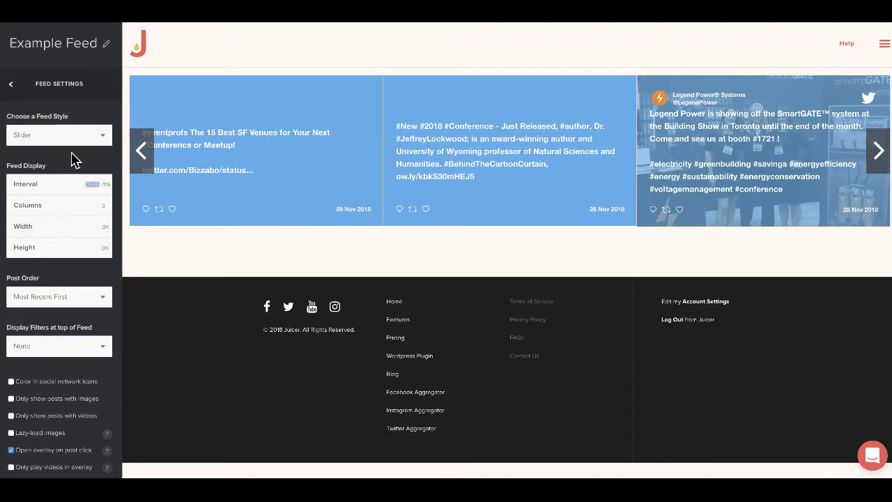
# Step: Preview the Widget feed style, then return the feed to the Modern style
pyautogui.click(74, 135)
pyautogui.click(73, 134)
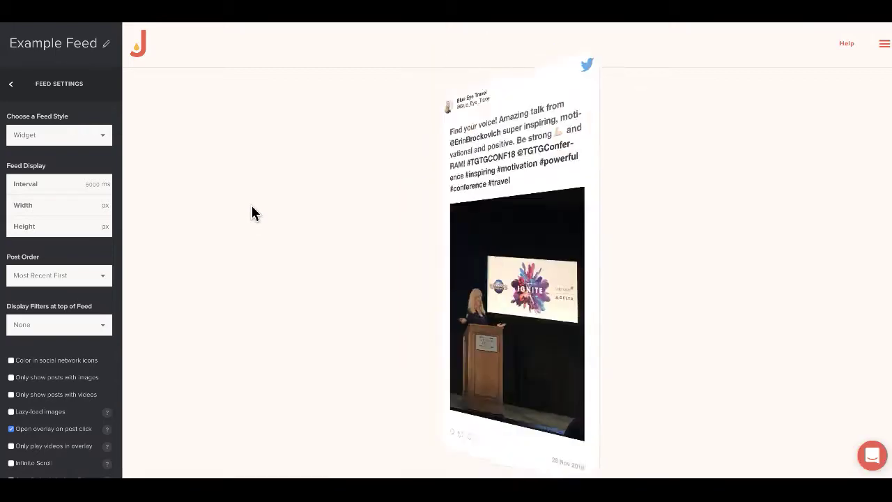
pyautogui.click(104, 139)
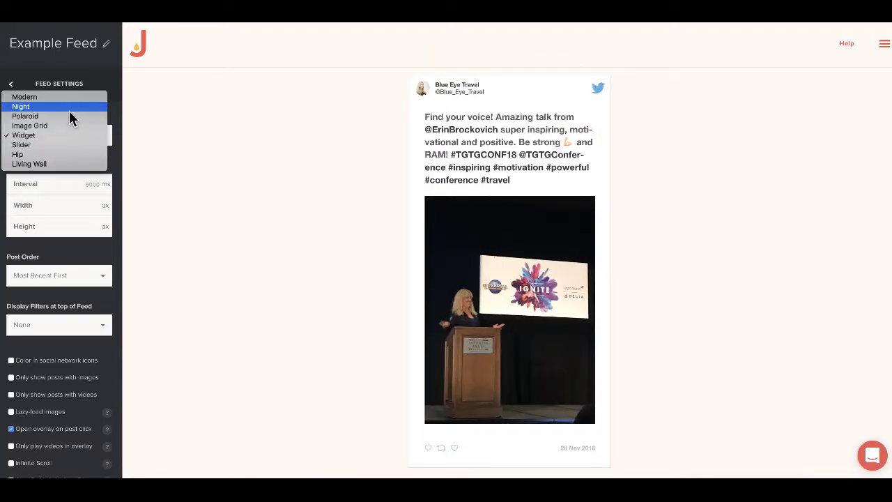
pyautogui.click(67, 98)
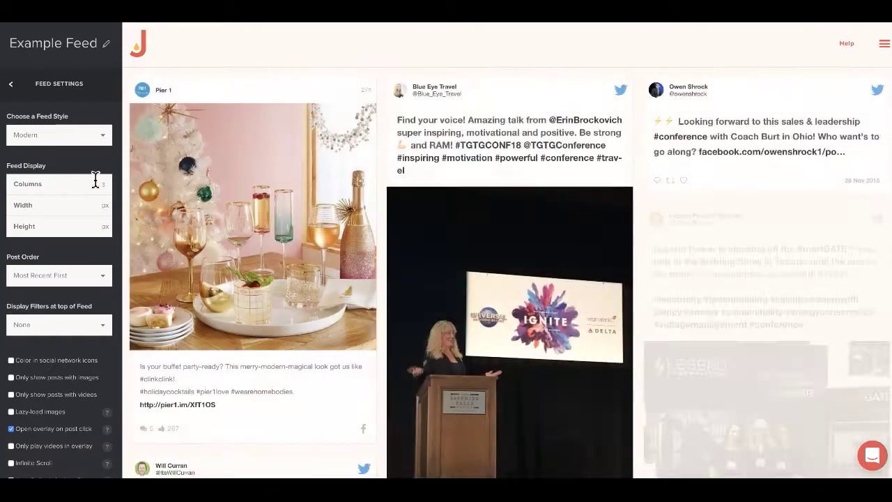
# Step: Set the number of columns in the feed display to 4
pyautogui.click(96, 183)
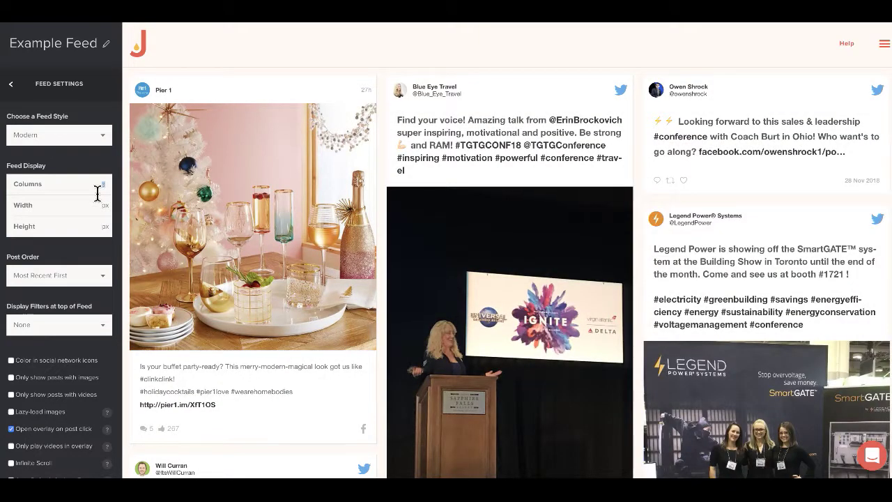
pyautogui.press('BackSpace')
pyautogui.write('4')
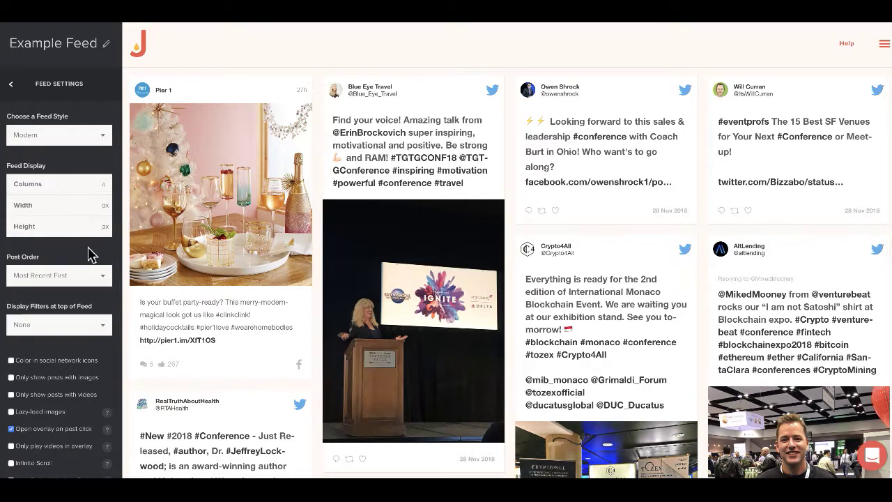
# Step: Set the filters displayed at the top of the feed to Social Type
pyautogui.scroll(-1, 89, 254)
pyautogui.scroll(-1, 90, 259)
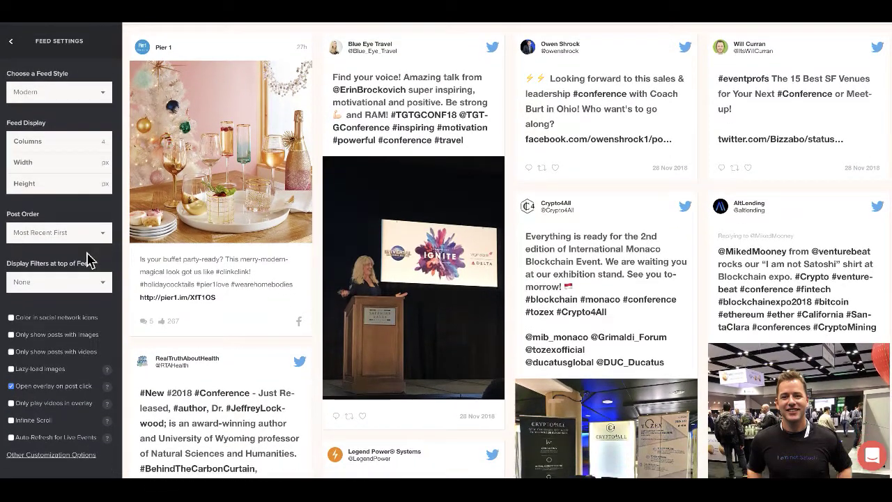
pyautogui.scroll(-1, 89, 241)
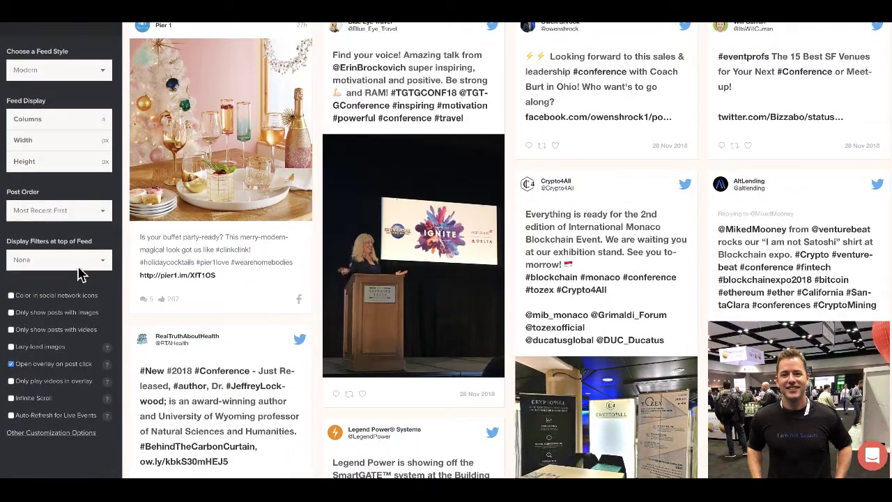
pyautogui.click(78, 267)
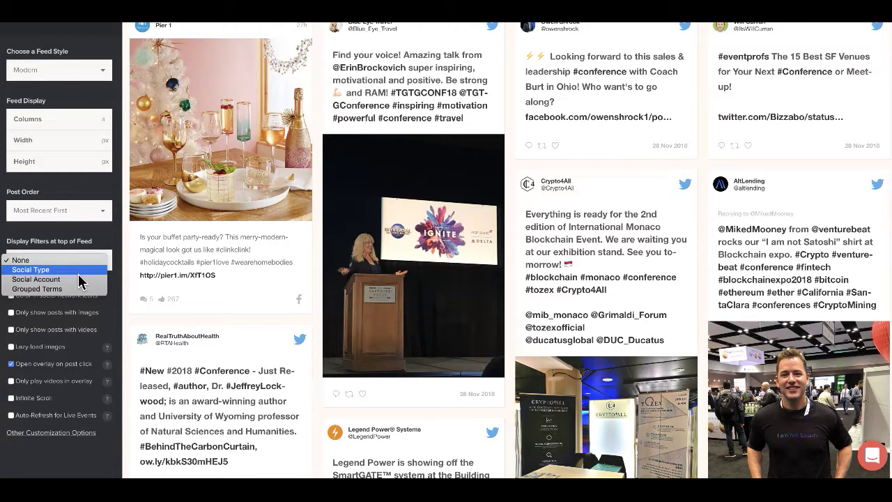
pyautogui.click(79, 270)
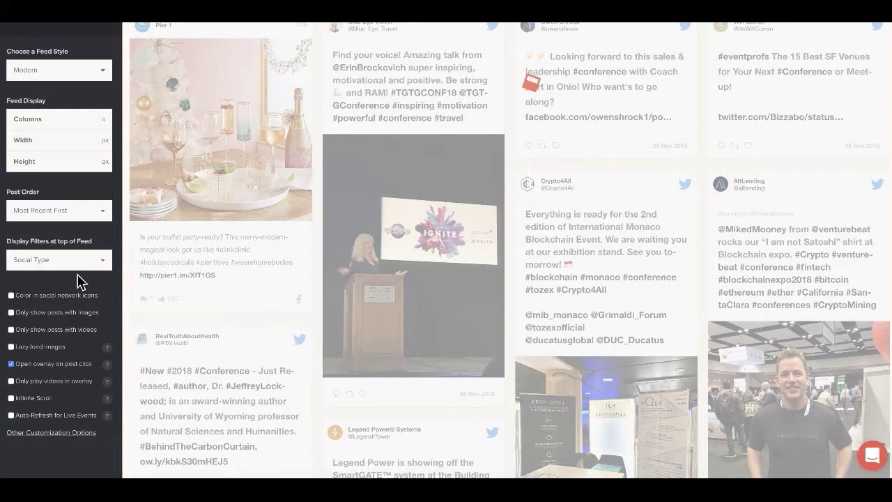
# Step: Test the Facebook, Twitter and All filters on the feed, then set the displayed filters back to None
pyautogui.scroll(2, 348, 209)
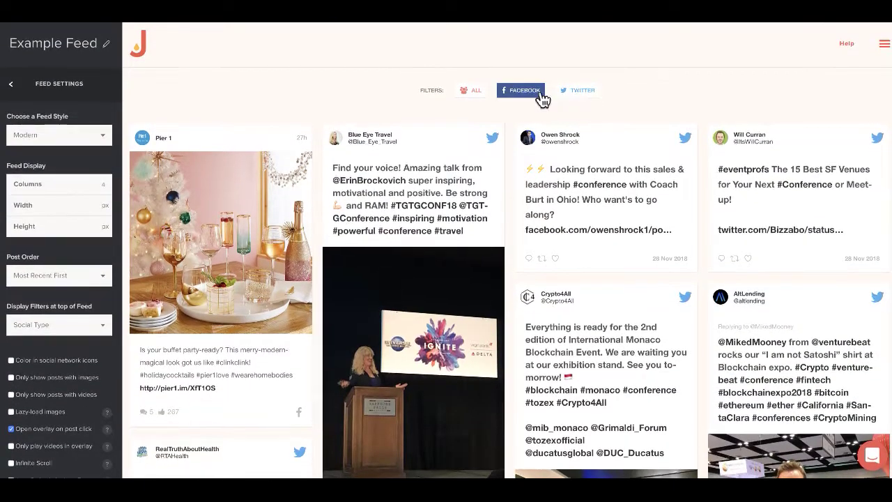
pyautogui.click(538, 99)
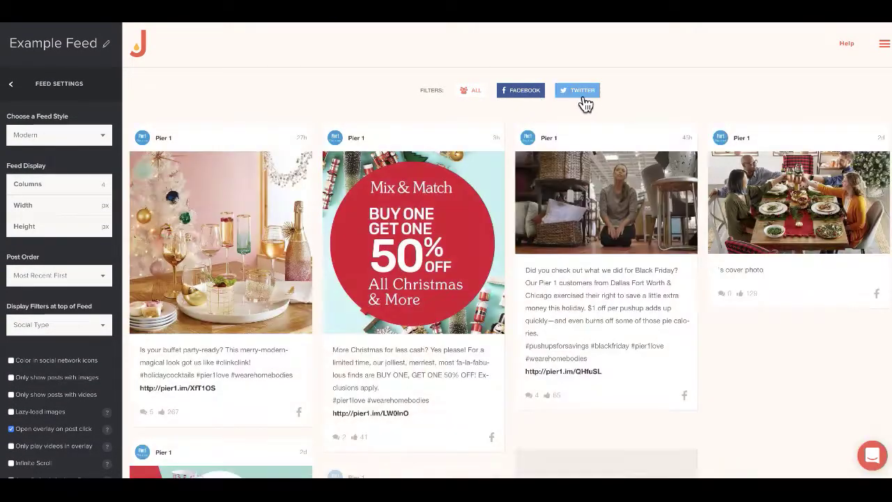
pyautogui.click(582, 92)
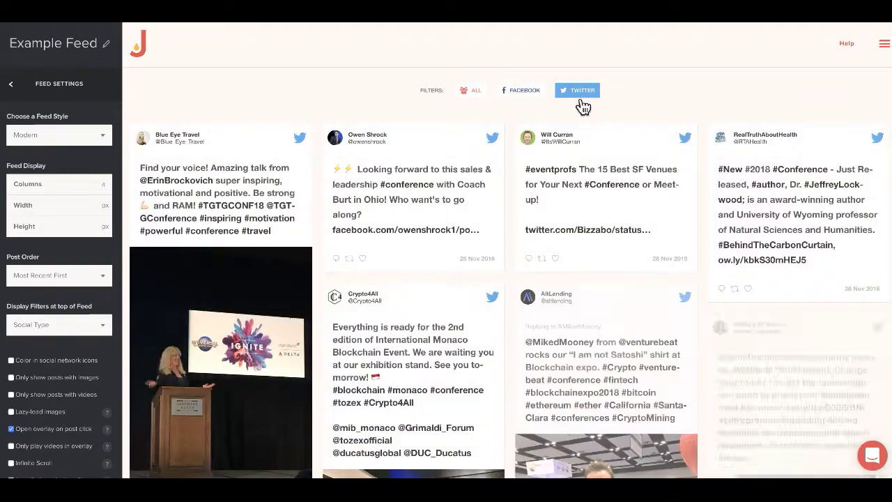
pyautogui.click(478, 97)
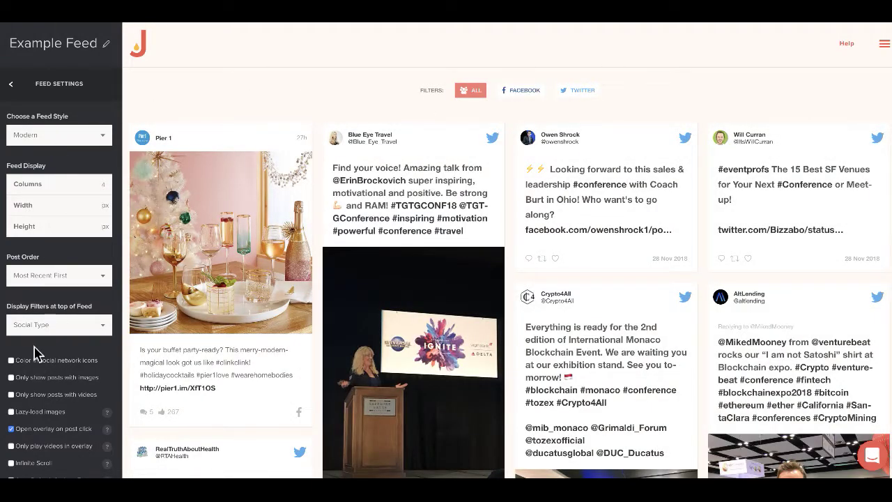
pyautogui.click(51, 326)
pyautogui.click(31, 313)
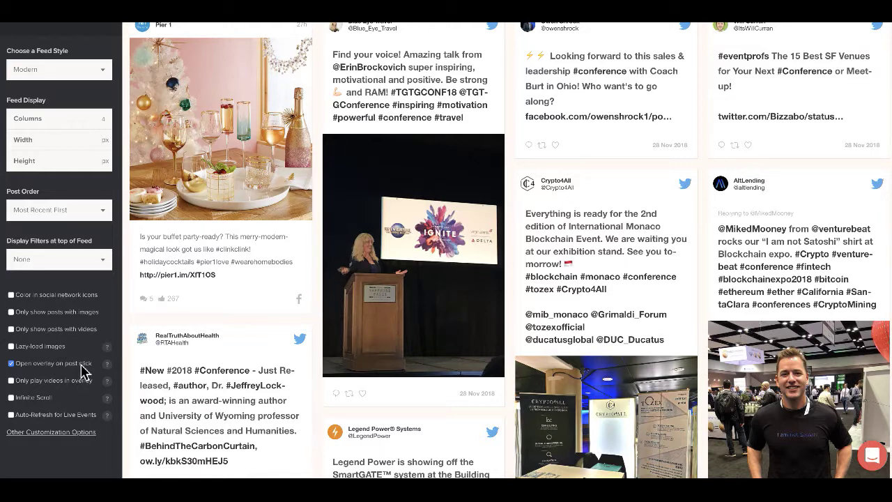
# Step: View the Pier 1 "Is your buffet party-ready?" post in its overlay and close it again
pyautogui.scroll(1, 82, 373)
pyautogui.click(299, 325)
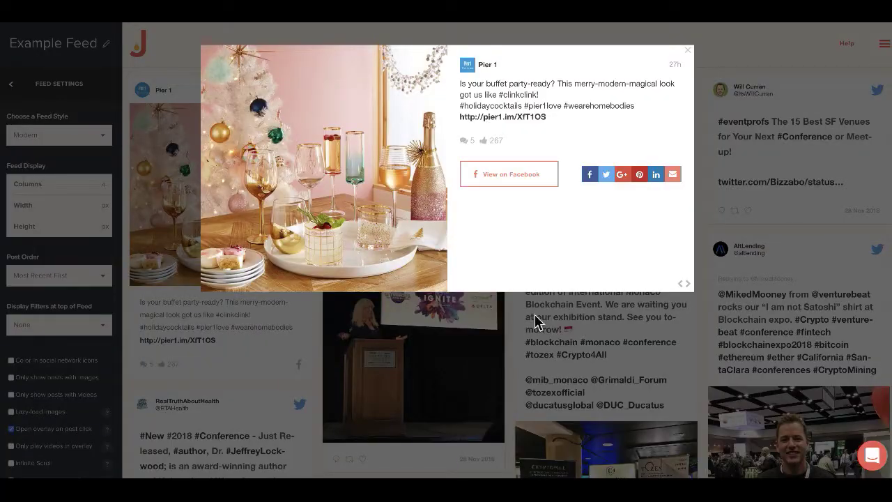
pyautogui.click(692, 55)
# Step: Change the feed's text color to dark teal in the custom design settings using the color wheel
pyautogui.click(19, 87)
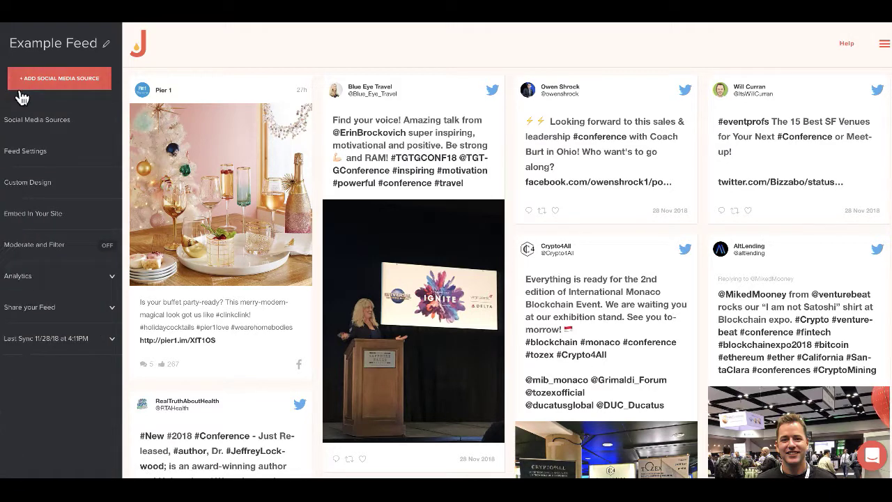
pyautogui.click(94, 194)
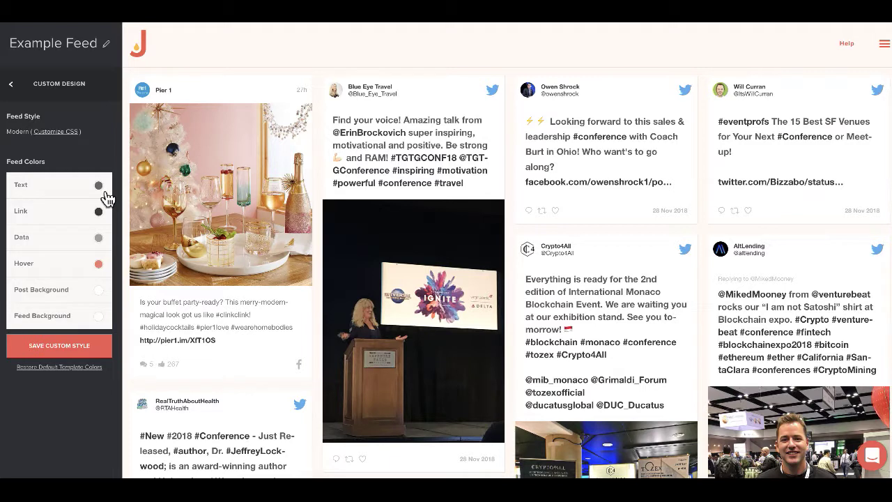
pyautogui.click(106, 195)
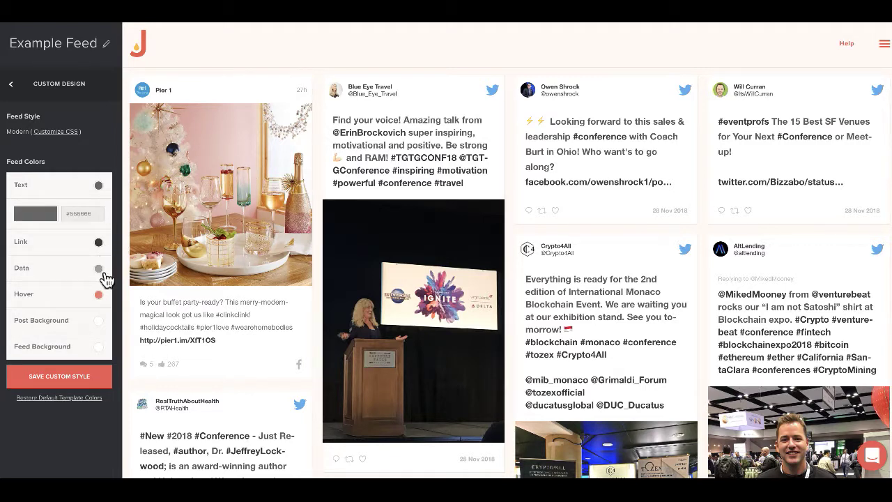
pyautogui.click(106, 248)
pyautogui.click(103, 192)
pyautogui.click(42, 214)
pyautogui.moveTo(287, 324); pyautogui.dragTo(256, 358)
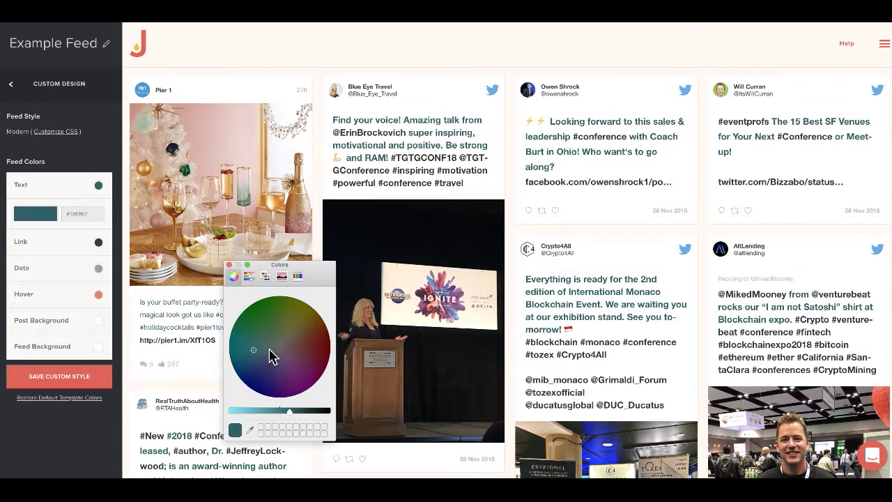
pyautogui.click(230, 266)
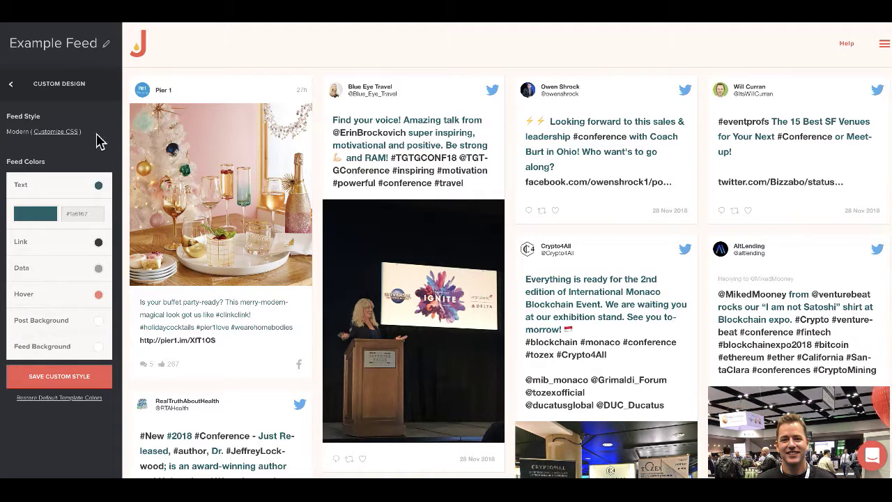
# Step: View the custom CSS editor for the Modern feed style, close it without changes and leave the custom design settings
pyautogui.click(58, 131)
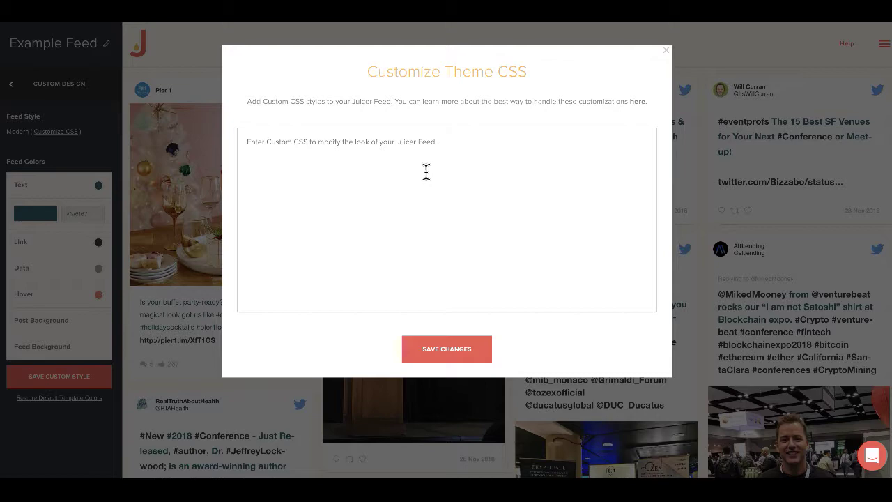
pyautogui.click(666, 51)
pyautogui.click(14, 84)
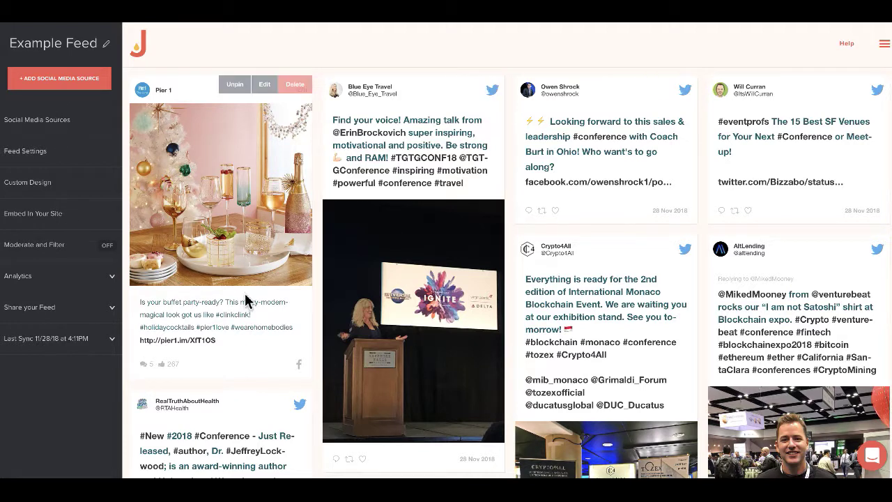
# Step: Show the feed's embed code for a Standard Website and read through the whole snippet
pyautogui.click(97, 227)
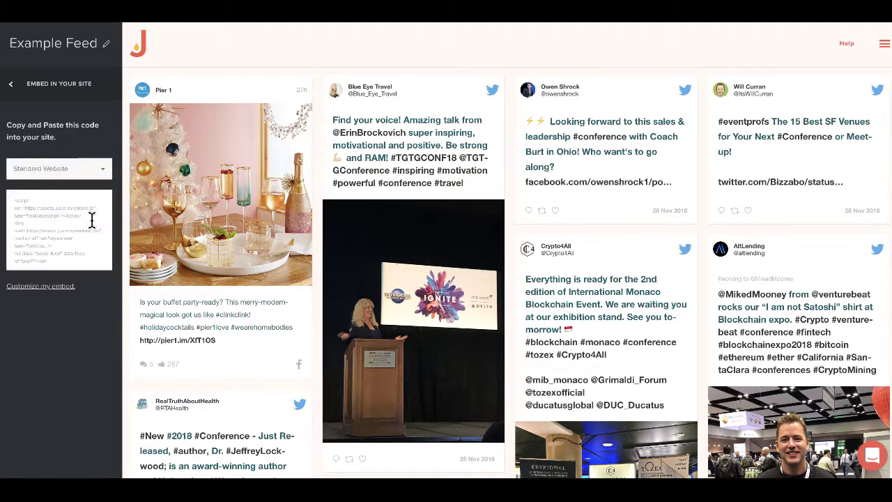
pyautogui.scroll(-1, 75, 249)
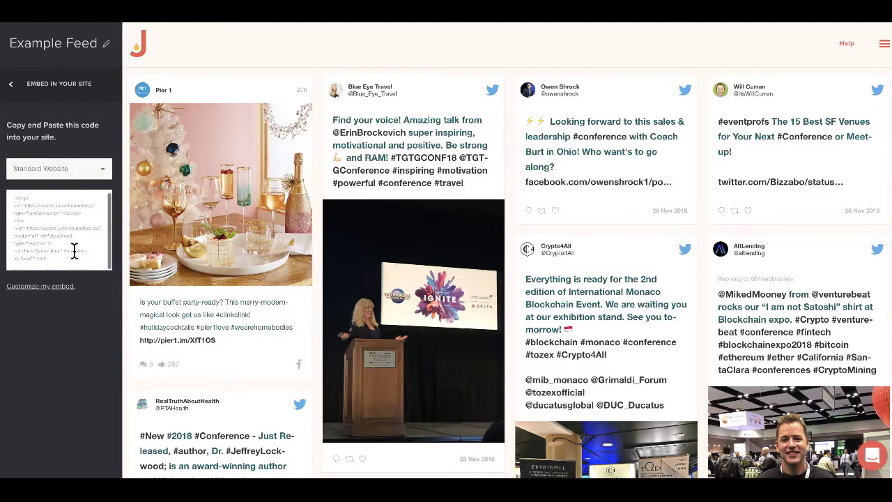
pyautogui.scroll(1, 77, 240)
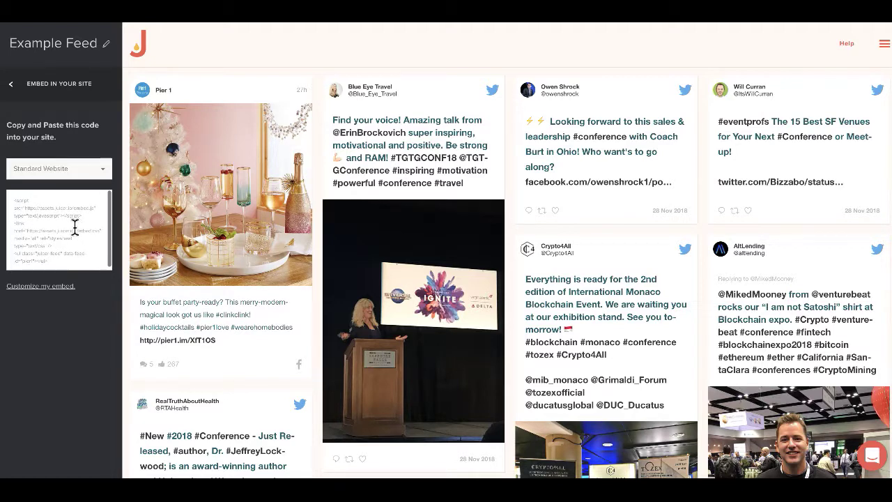
pyautogui.moveTo(312, 313)
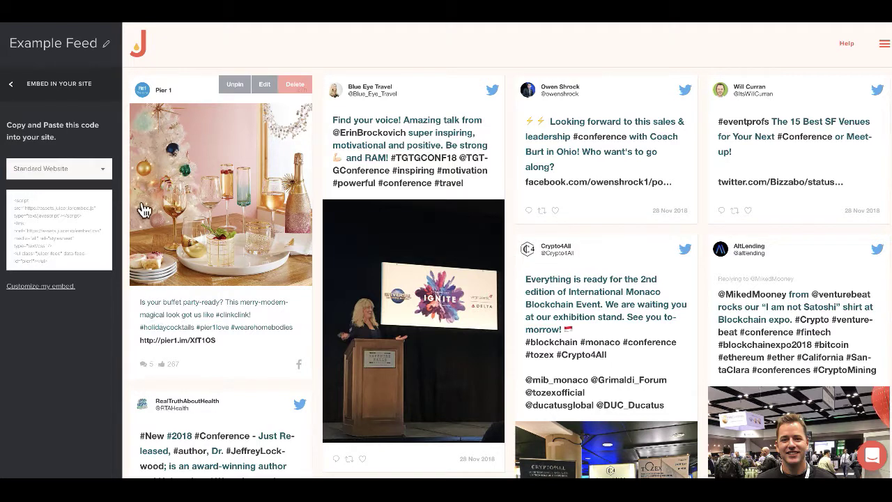
# Step: Examine the iframe version of the embed code, then switch the embed type back to Standard Website
pyautogui.click(79, 174)
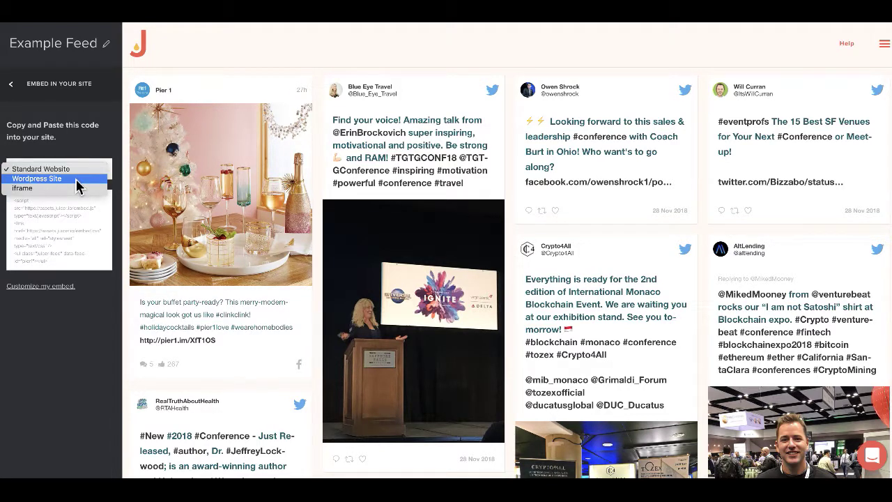
pyautogui.click(78, 188)
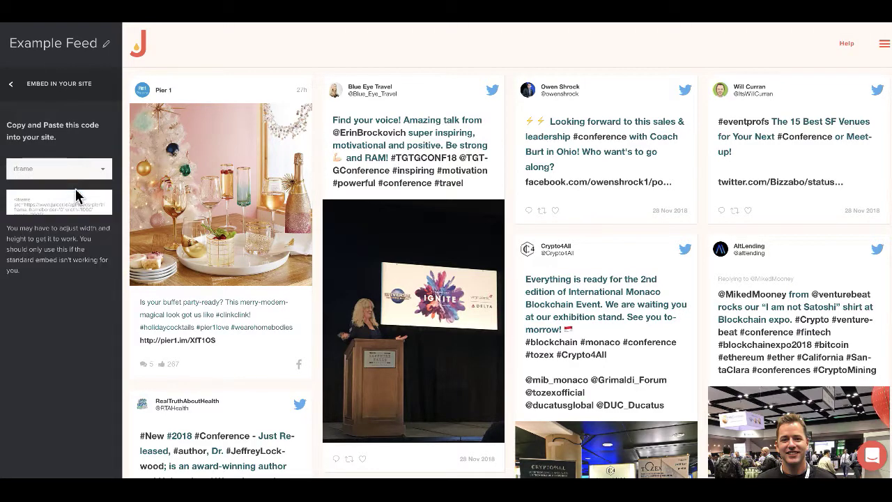
pyautogui.scroll(-1, 56, 211)
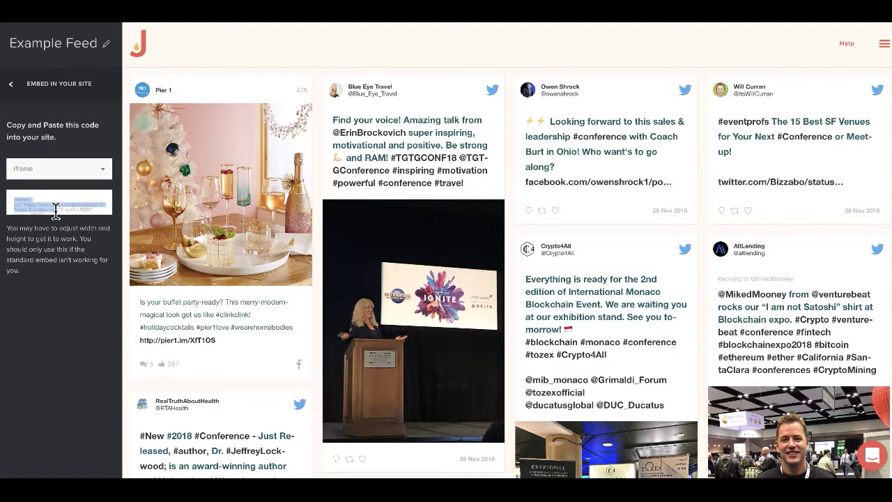
pyautogui.click(65, 172)
pyautogui.click(64, 152)
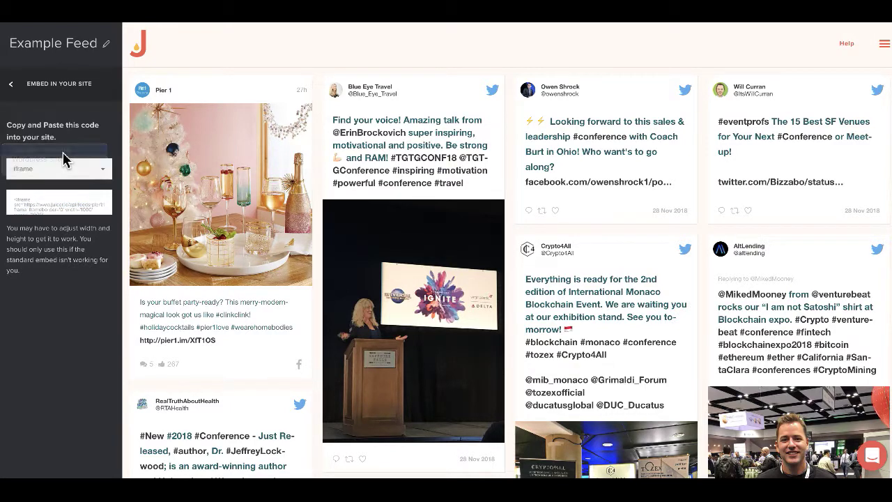
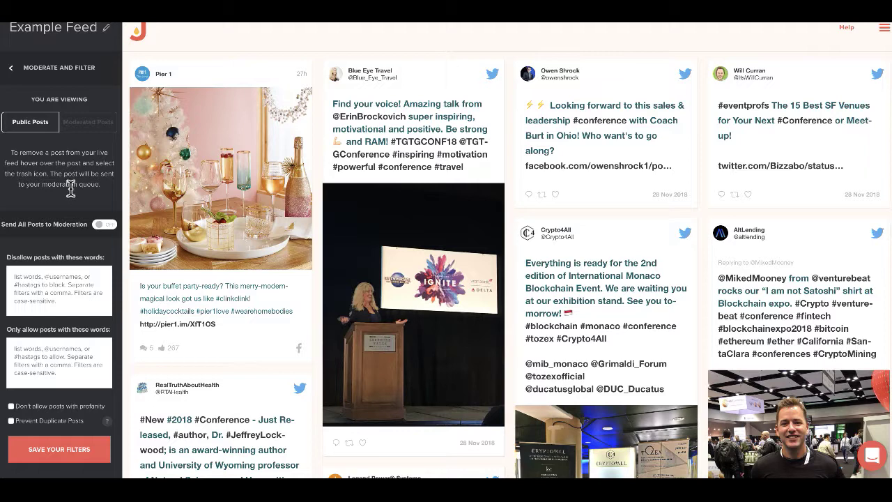
# Step: Review the moderation and word filter options, and enable Don't allow posts with profanity and Prevent Duplicate Posts
pyautogui.scroll(-1, 70, 188)
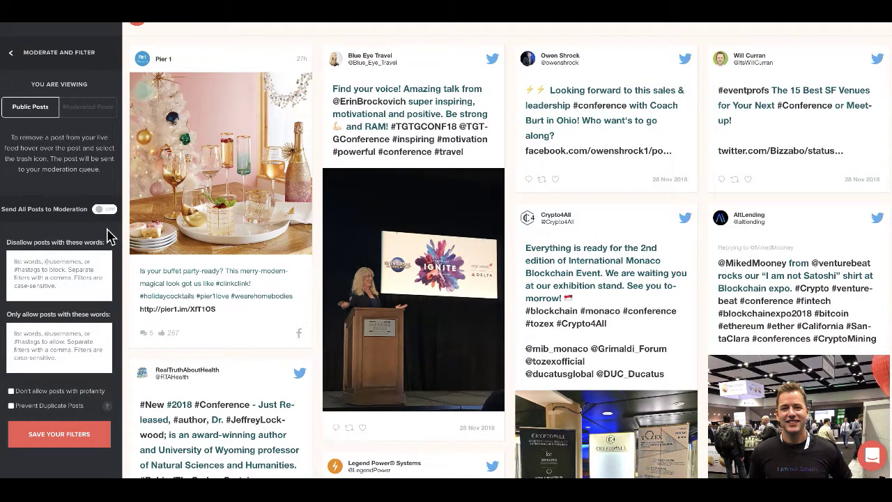
pyautogui.moveTo(109, 229)
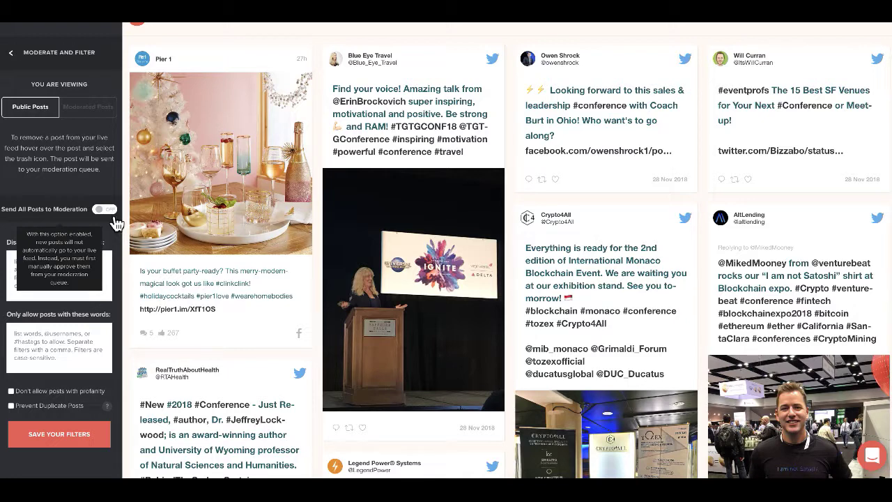
pyautogui.scroll(-1, 52, 238)
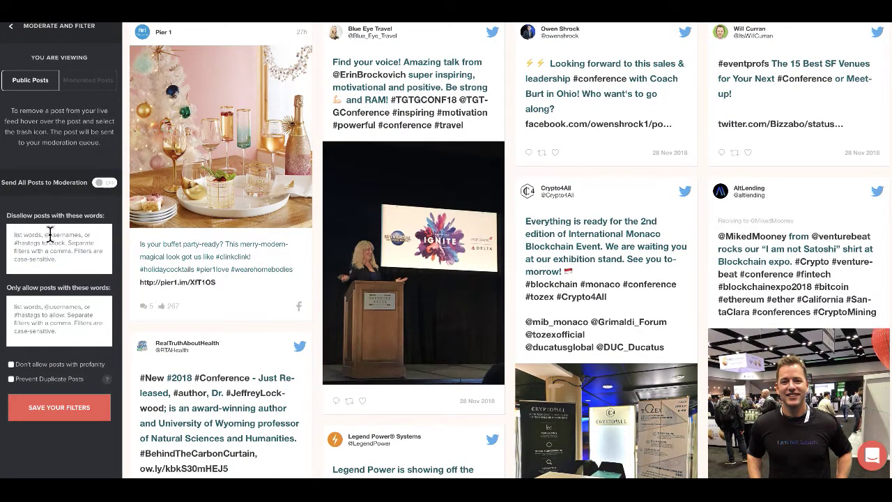
pyautogui.scroll(-1, 51, 236)
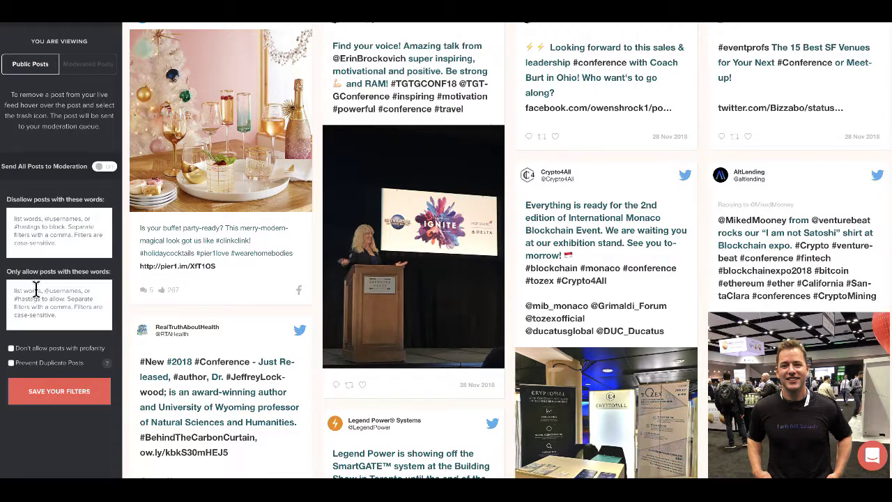
pyautogui.scroll(-1, 36, 289)
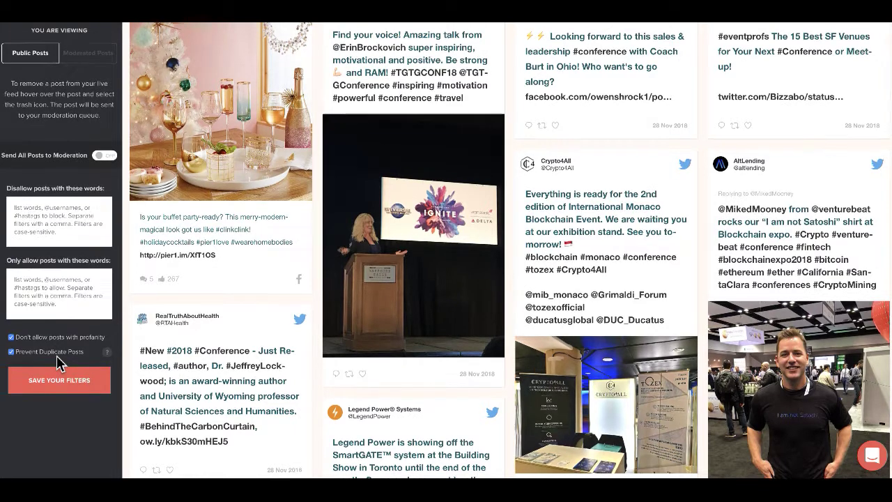
# Step: Delete the Blue Eye Travel, sales & leadership conference and "15 Best SF Venues" posts from the public feed
pyautogui.scroll(1, 60, 362)
pyautogui.moveTo(272, 164)
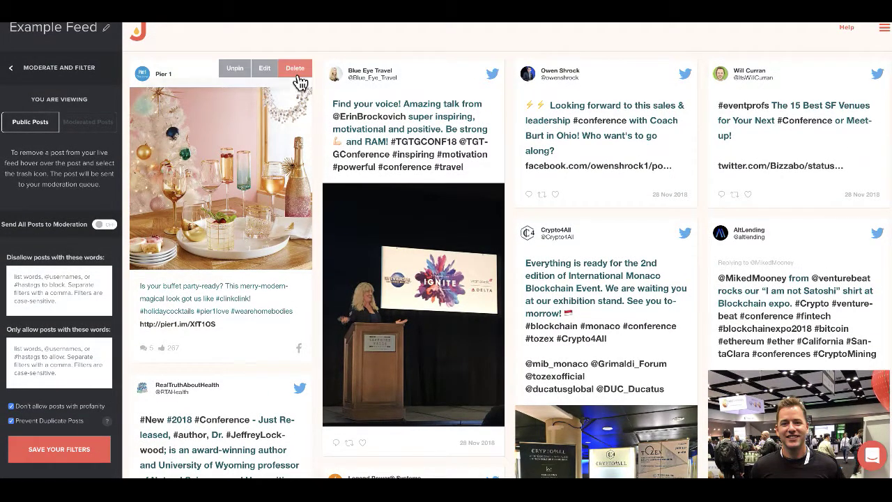
pyautogui.click(486, 70)
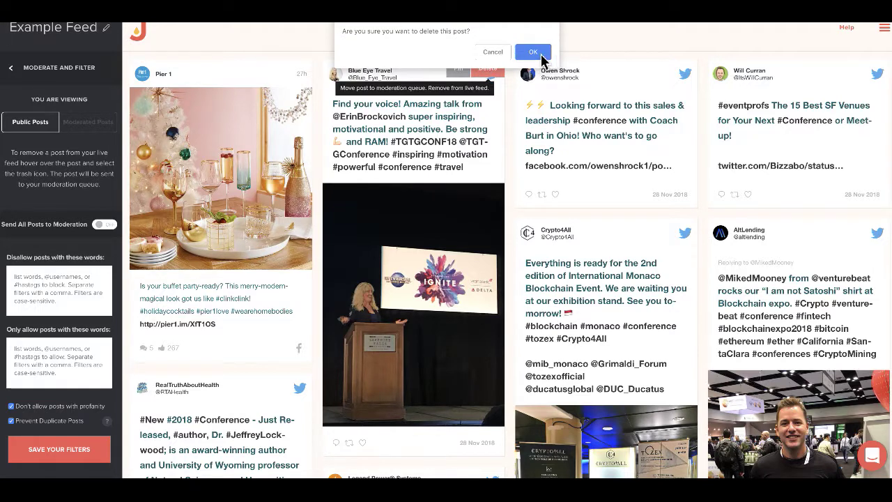
pyautogui.click(532, 47)
pyautogui.click(689, 76)
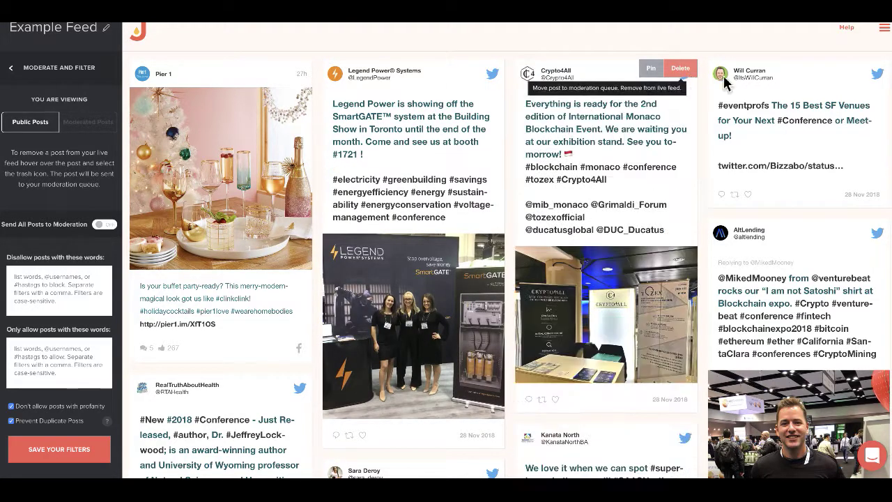
pyautogui.click(874, 70)
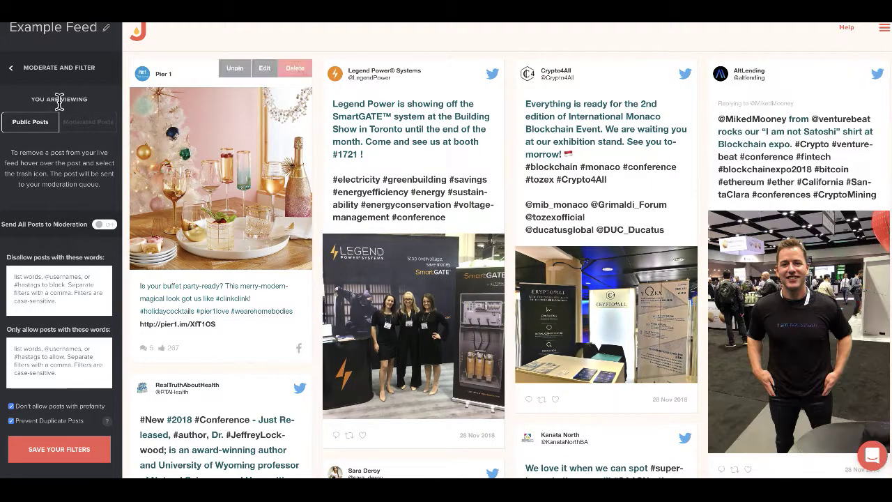
# Step: Look through the moderated posts and approve the "15 Best SF Venues" post for the live feed
pyautogui.click(94, 130)
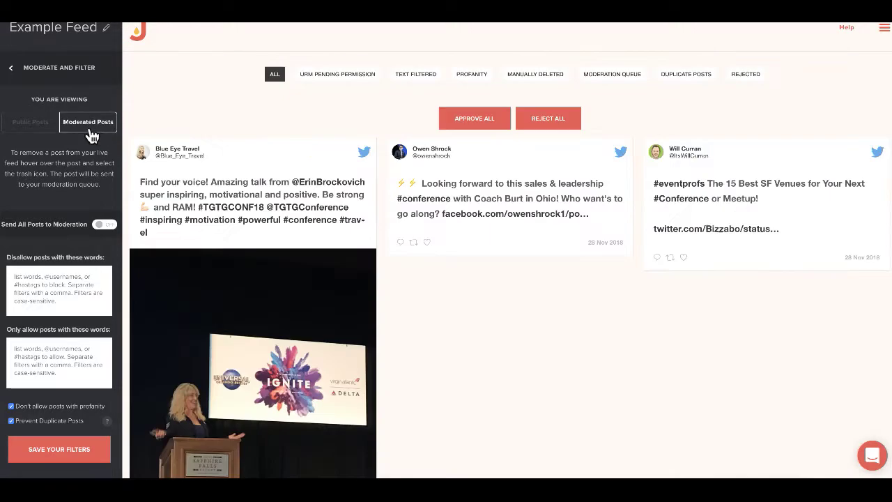
pyautogui.scroll(-1, 646, 382)
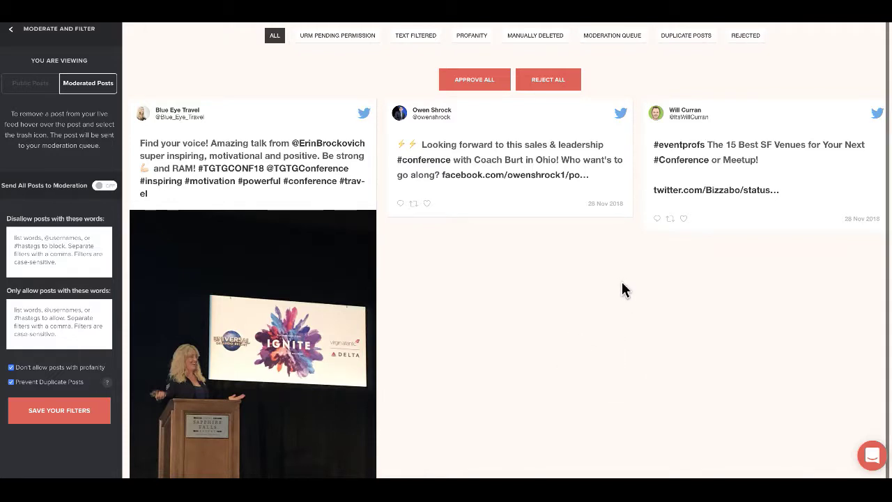
pyautogui.scroll(1, 539, 316)
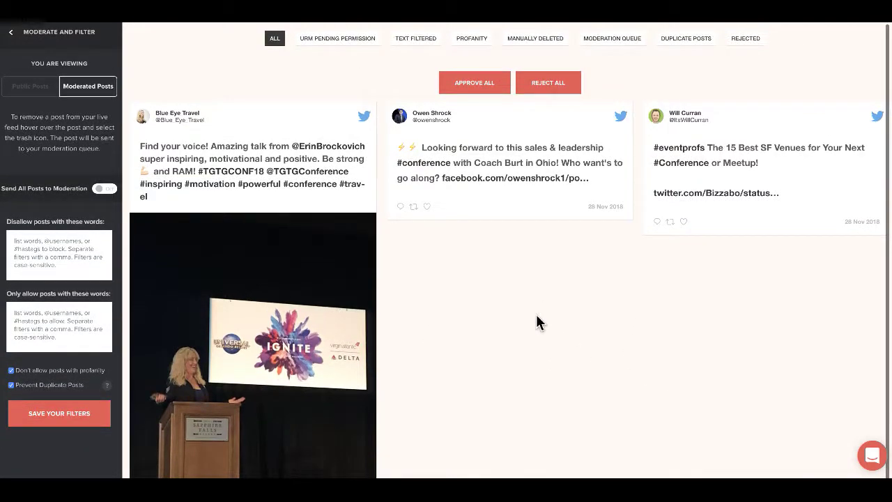
pyautogui.moveTo(305, 148)
pyautogui.moveTo(621, 119)
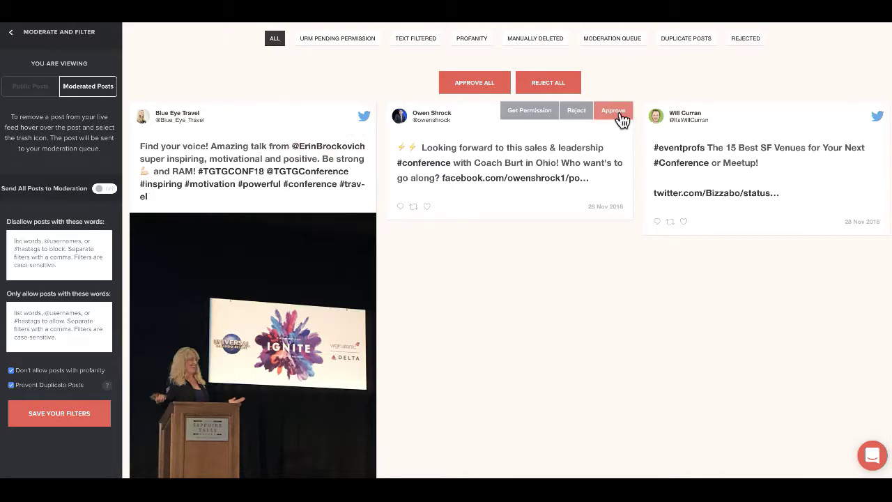
pyautogui.click(864, 111)
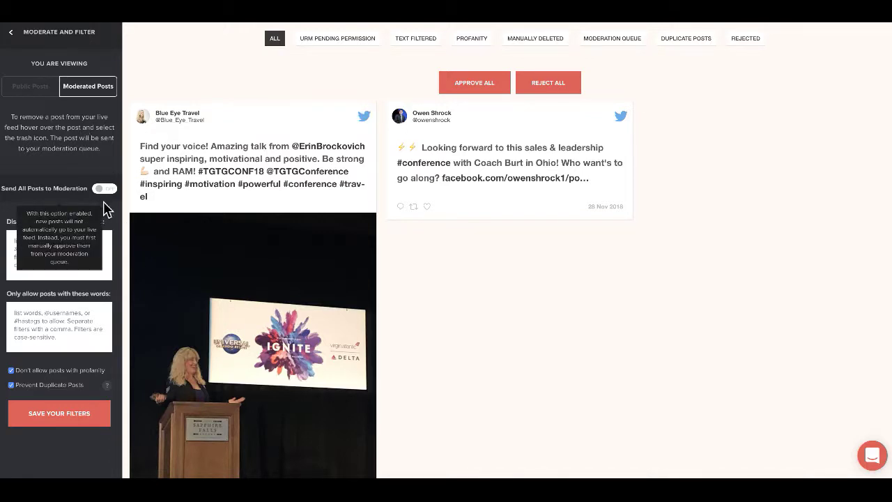
# Step: Save the moderation filters and apply them to future posts only
pyautogui.scroll(1, 85, 253)
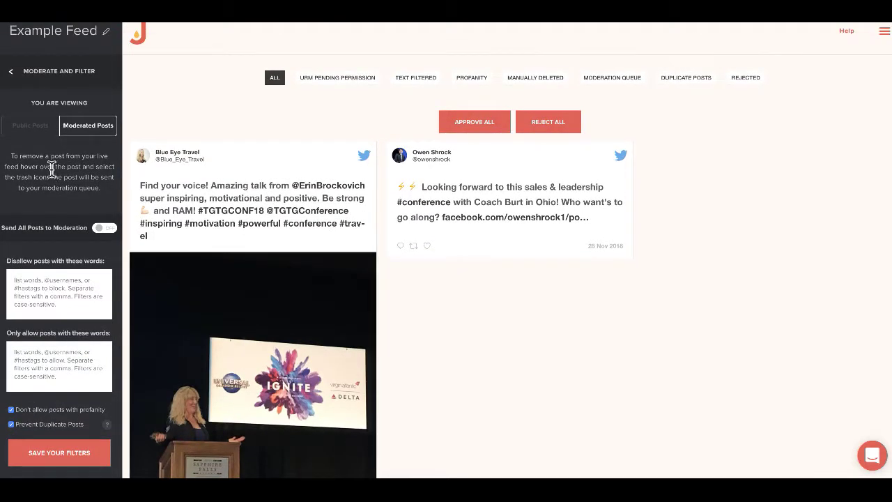
pyautogui.scroll(-1, 63, 416)
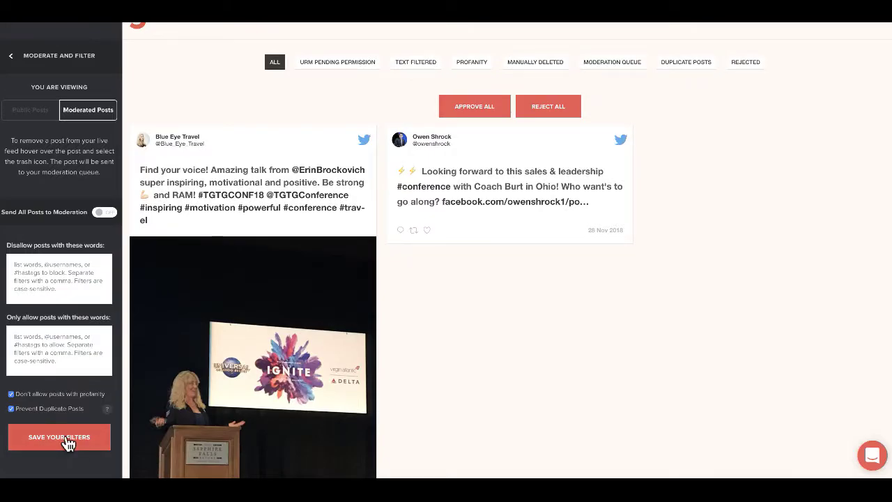
pyautogui.click(62, 437)
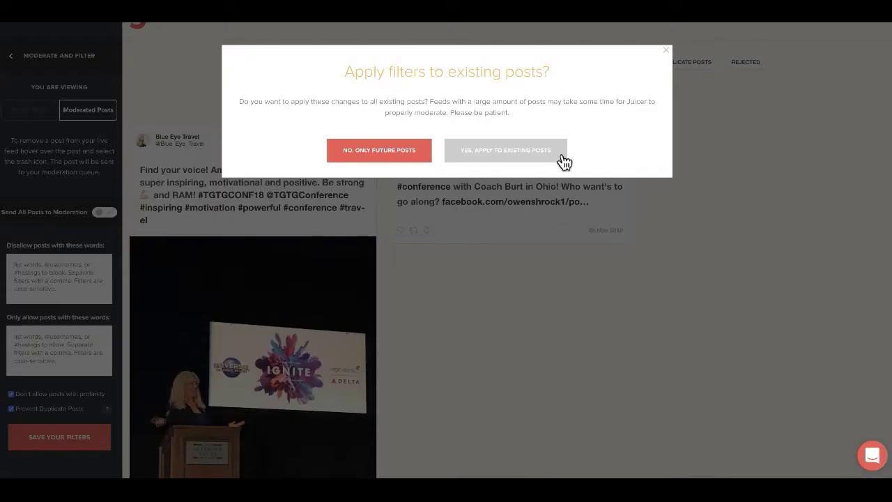
pyautogui.click(394, 157)
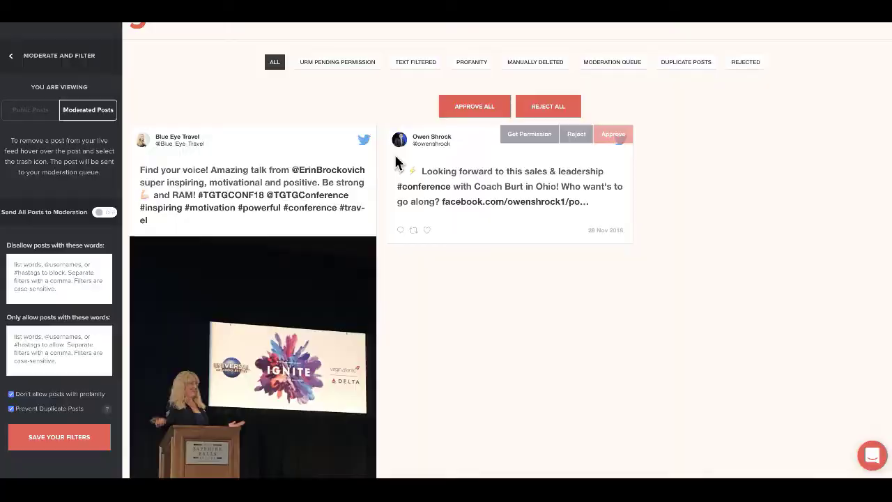
# Step: Return to the main feed options, reveal the feed's shareable link and select its text
pyautogui.click(12, 64)
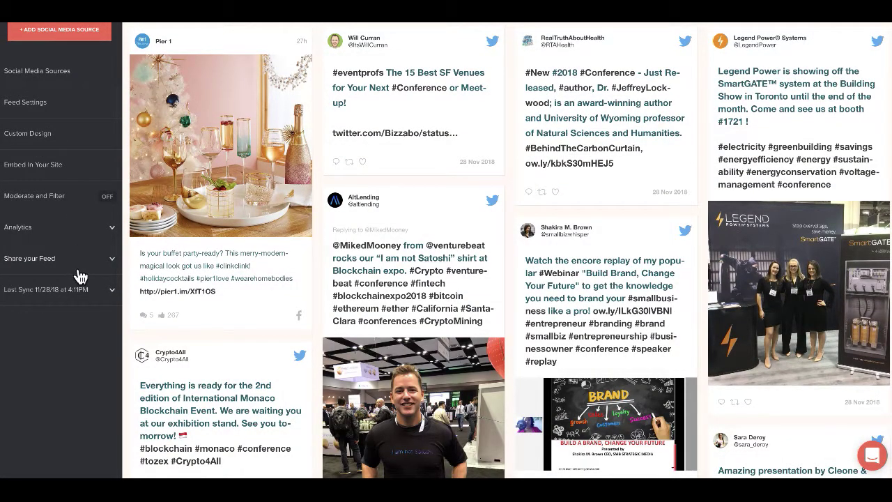
pyautogui.click(80, 272)
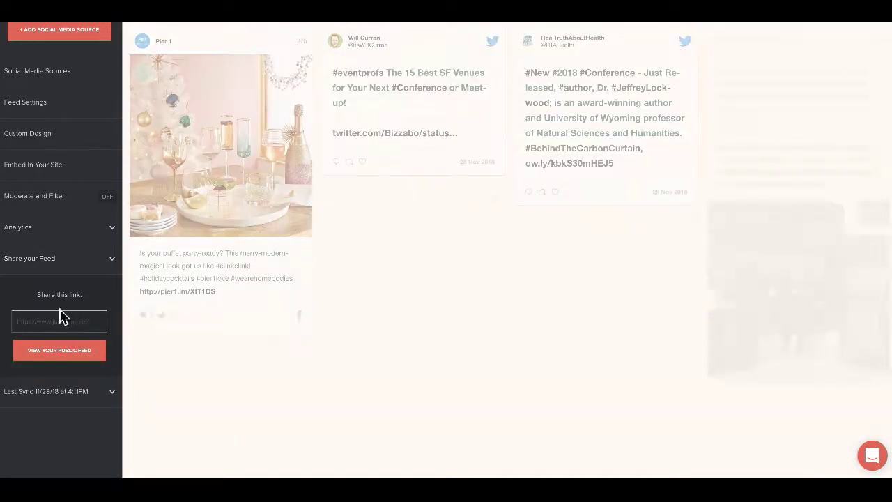
pyautogui.tripleClick(61, 324)
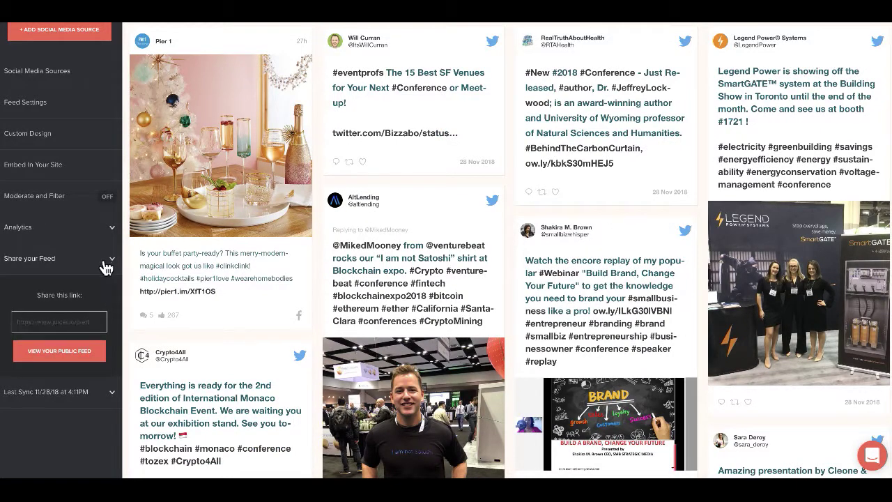
# Step: Show the last sync details to check when the feed is scheduled to sync next
pyautogui.scroll(-1, 90, 326)
pyautogui.scroll(-1, 92, 382)
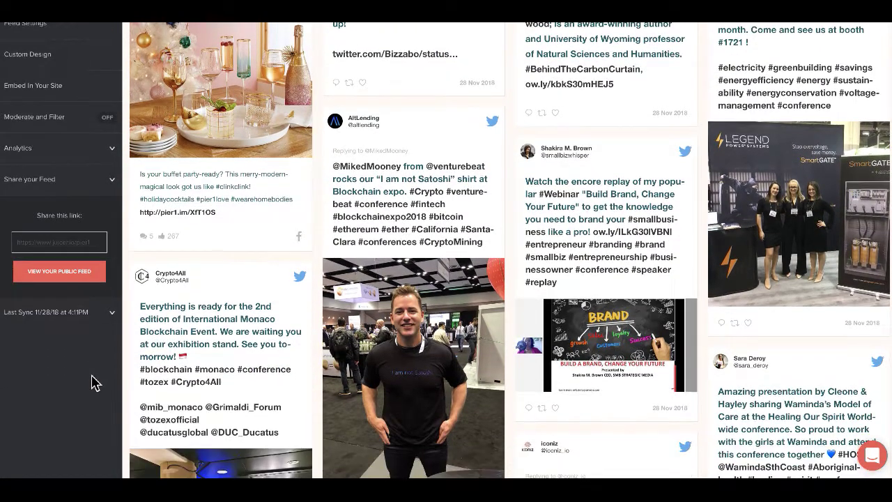
pyautogui.scroll(-1, 93, 374)
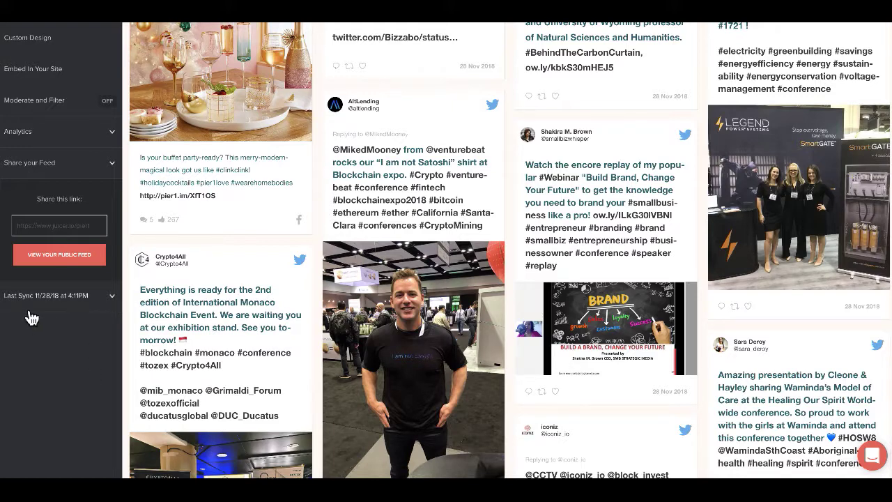
pyautogui.click(113, 300)
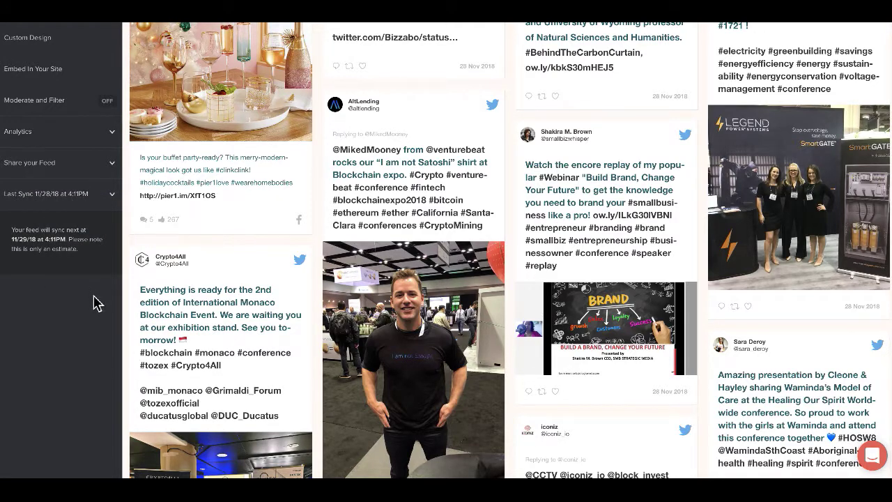
# Step: Open the account settings and review the list of connected social accounts
pyautogui.scroll(1, 98, 302)
pyautogui.scroll(1, 98, 309)
pyautogui.scroll(3, 97, 324)
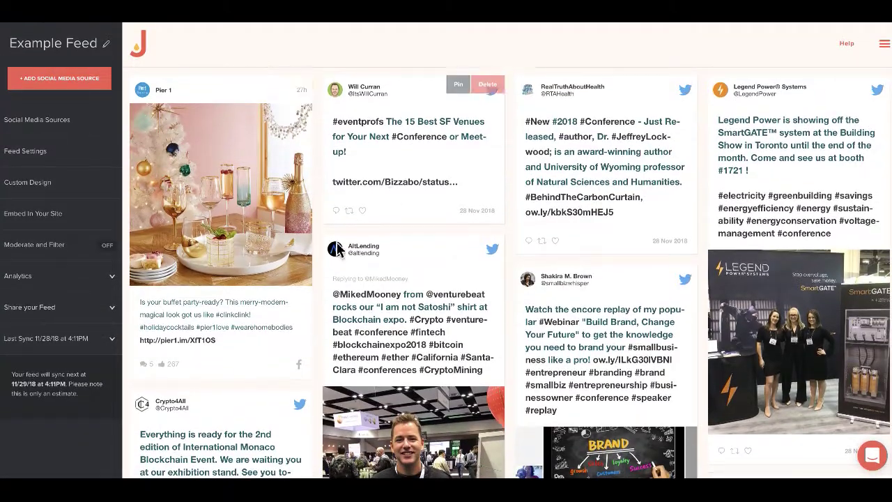
pyautogui.click(884, 50)
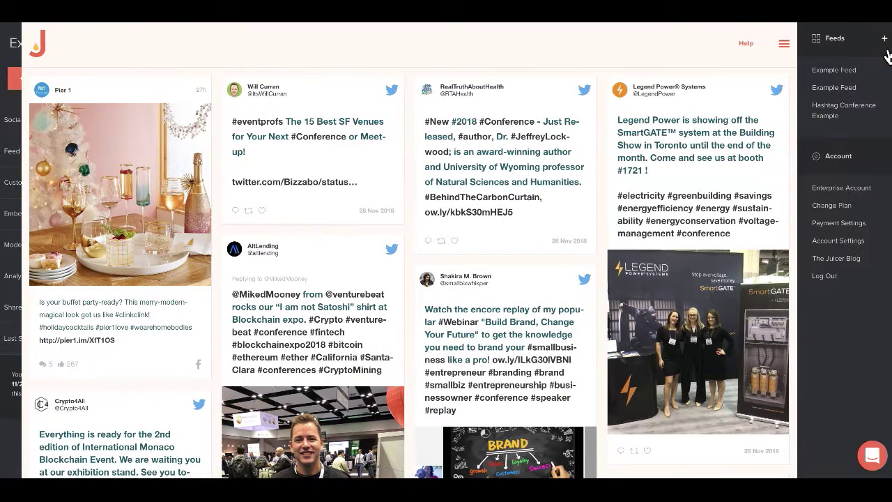
pyautogui.click(837, 241)
pyautogui.click(279, 169)
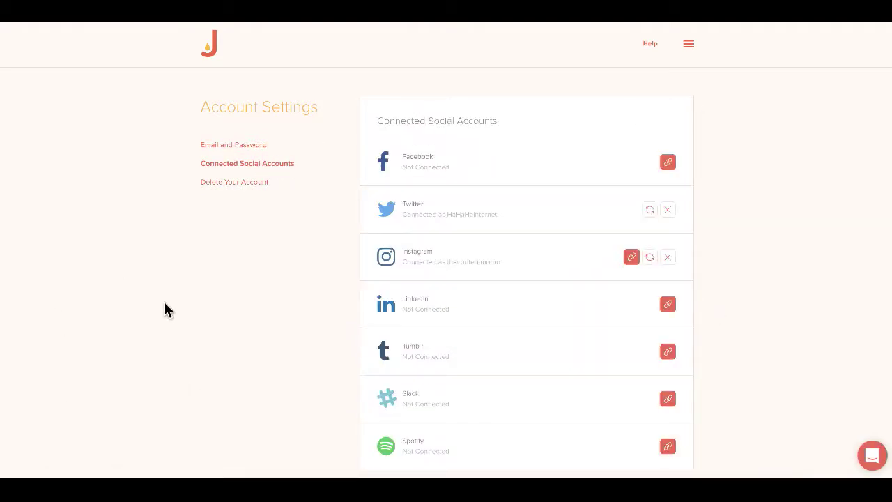
pyautogui.scroll(-1, 167, 308)
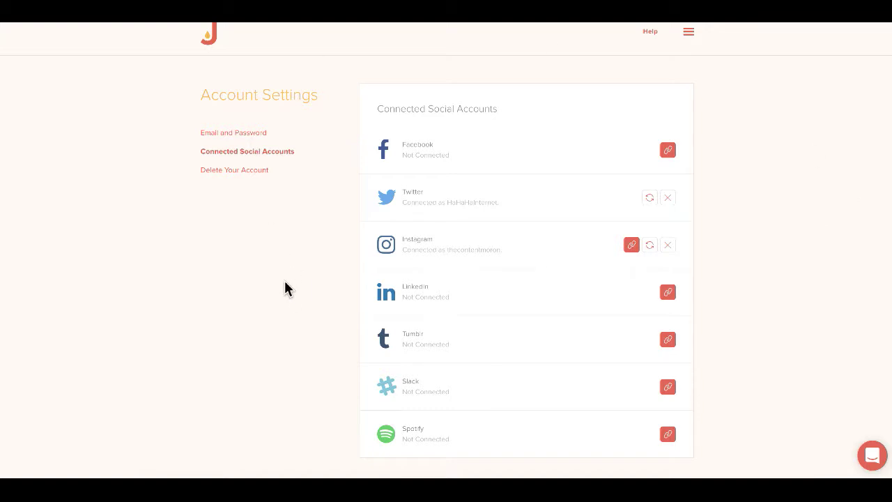
# Step: Return to the Example Feed page and open the support chat for asking questions or finding answers
pyautogui.click(216, 44)
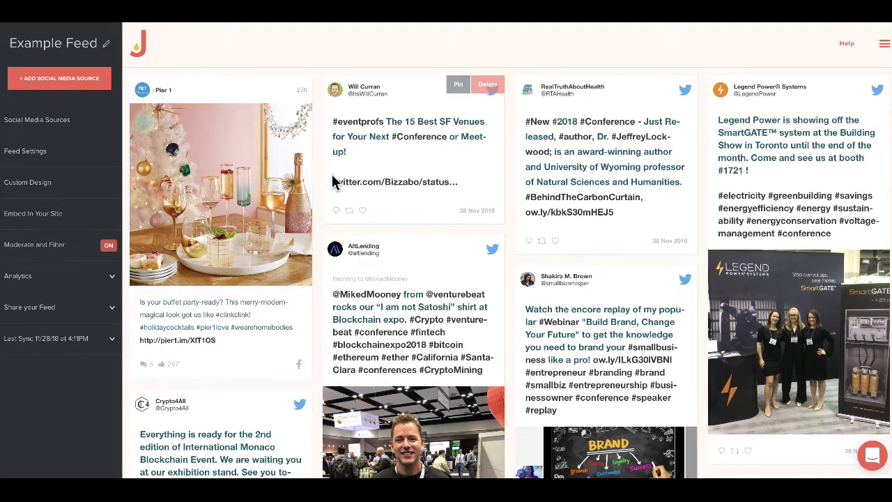
pyautogui.click(882, 461)
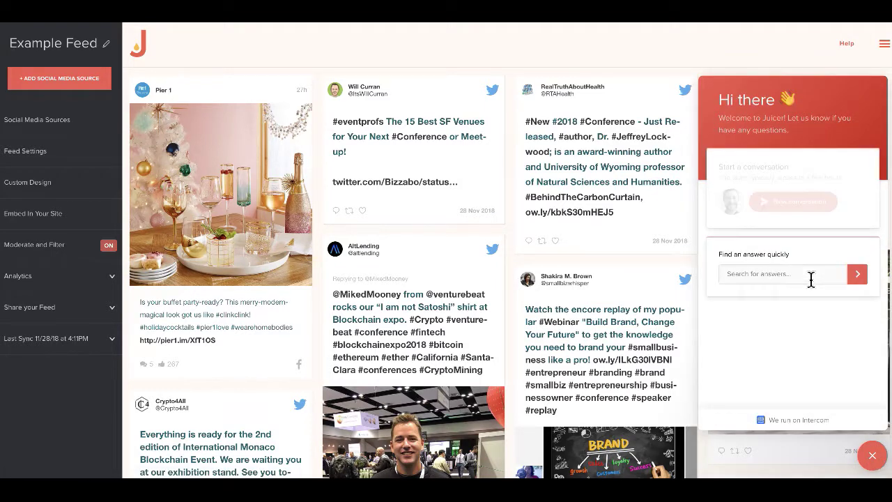